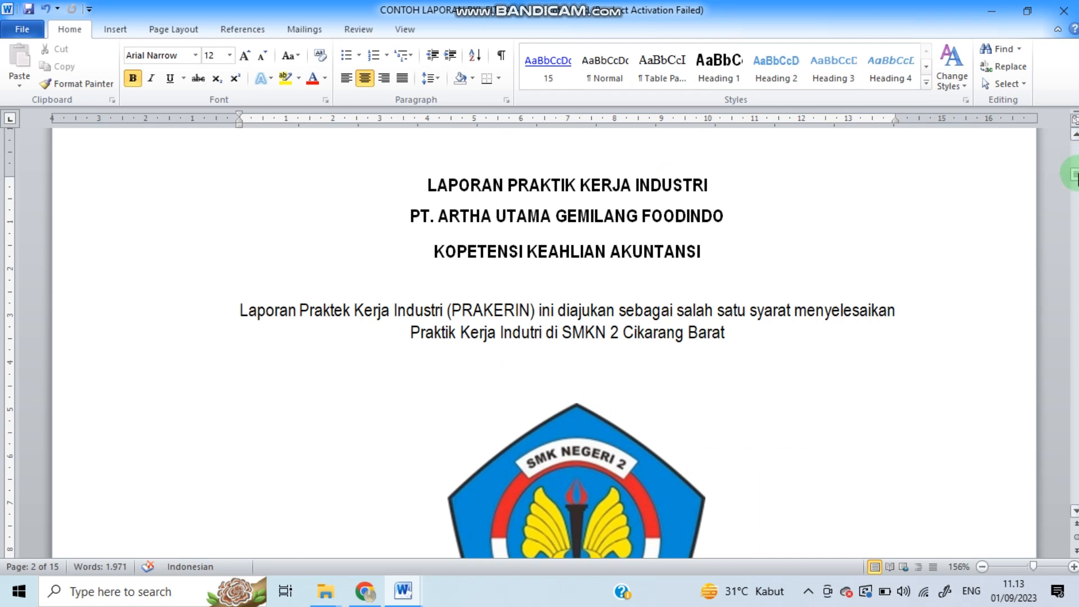
Examine the DAFTAR ISI page and the title, date line and supervisor signature blocks on the LEMBAR PENGESAHAN page.
left_click_drag(1073, 175, 1074, 268)
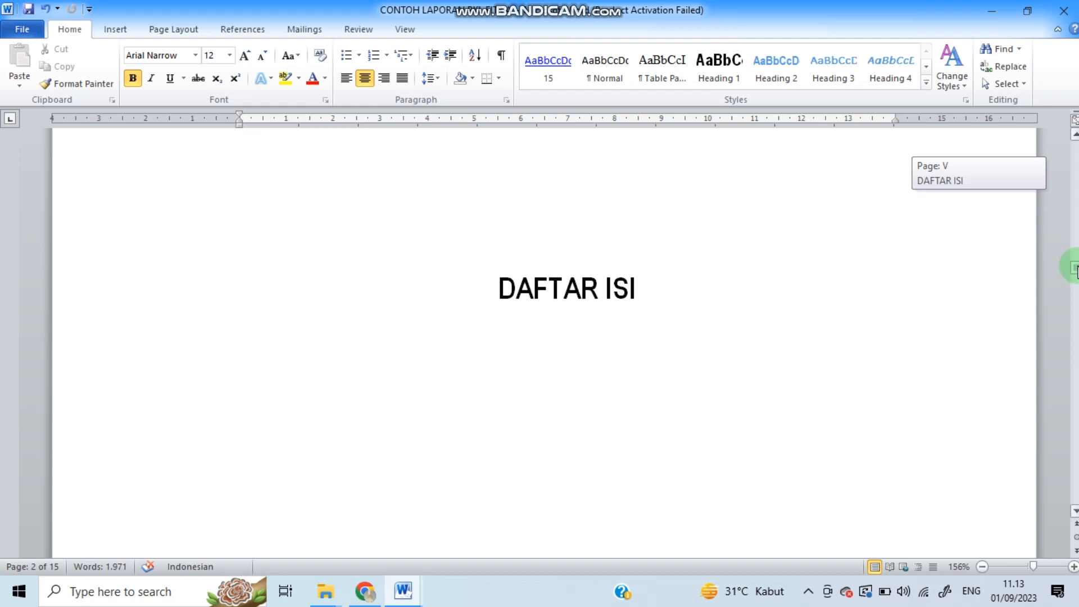
left_click_drag(1074, 269, 1074, 266)
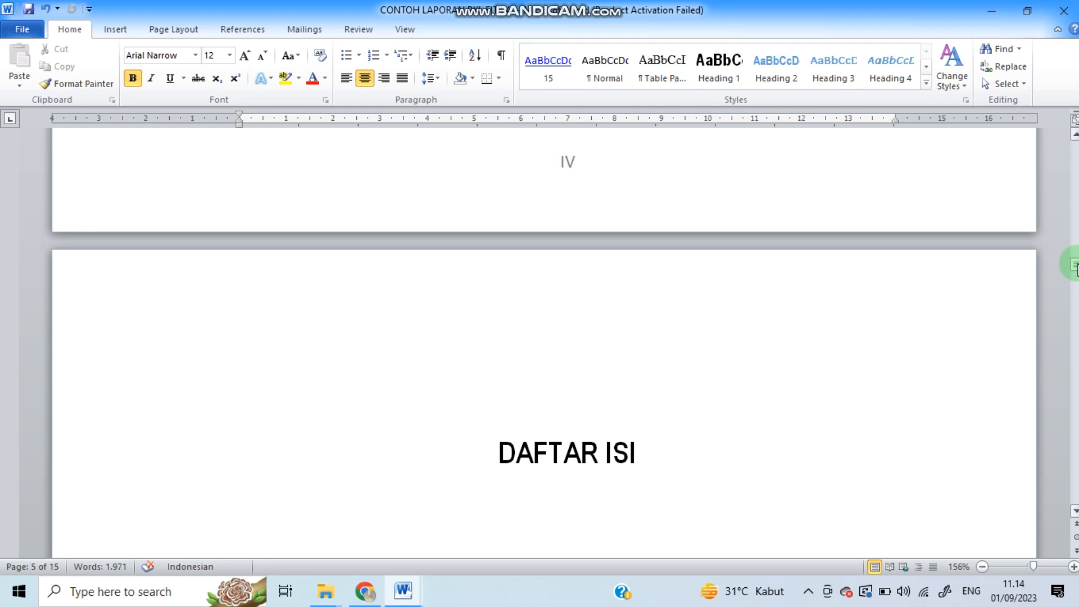
left_click_drag(1075, 264, 1075, 198)
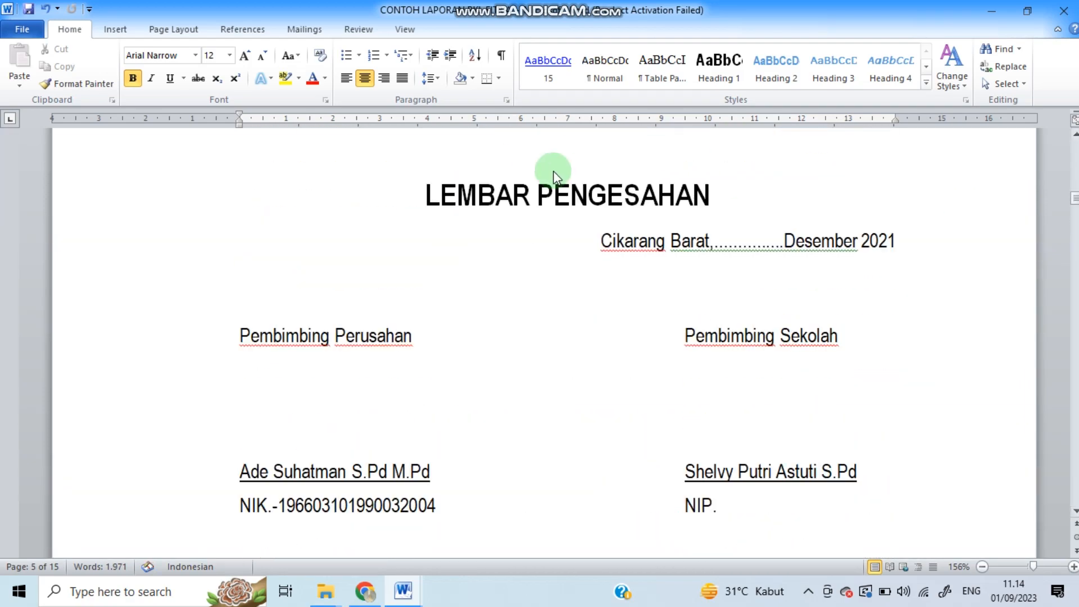
left_click_drag(410, 192, 583, 200)
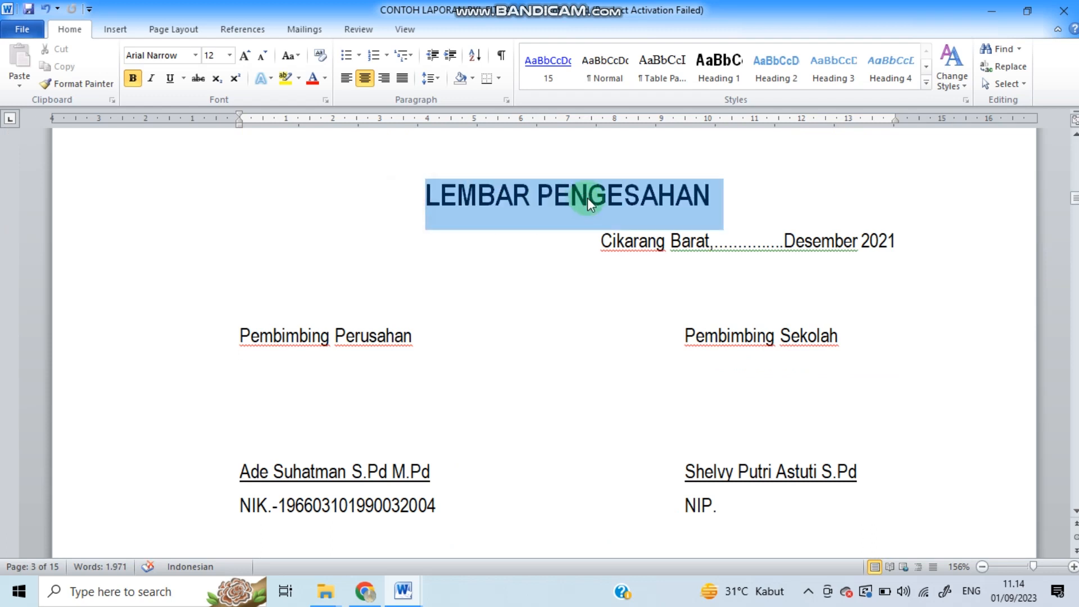
left_click(543, 366)
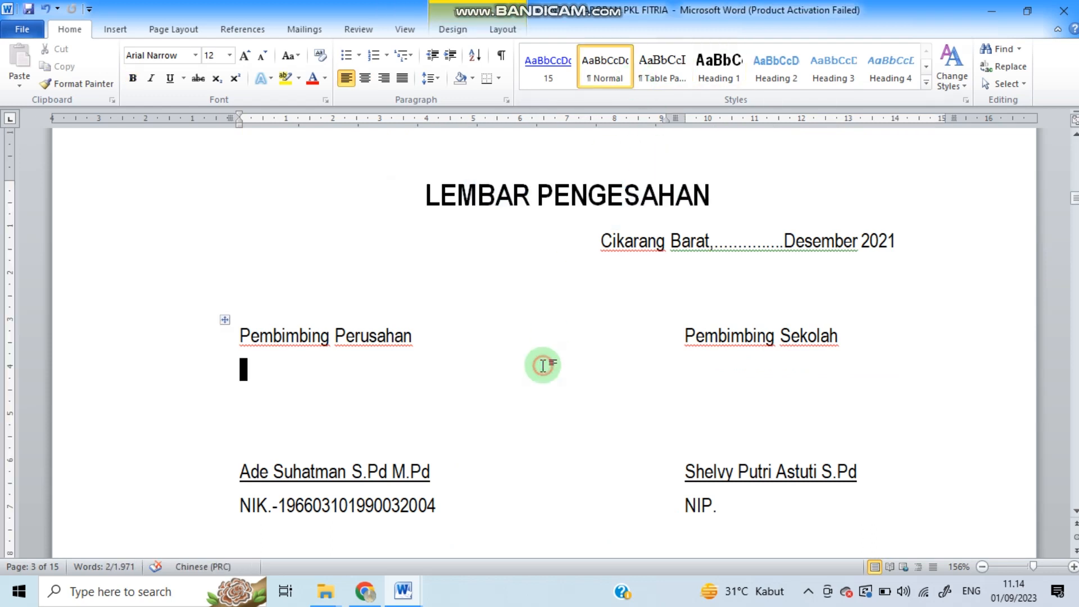
left_click(366, 355)
left_click(745, 245)
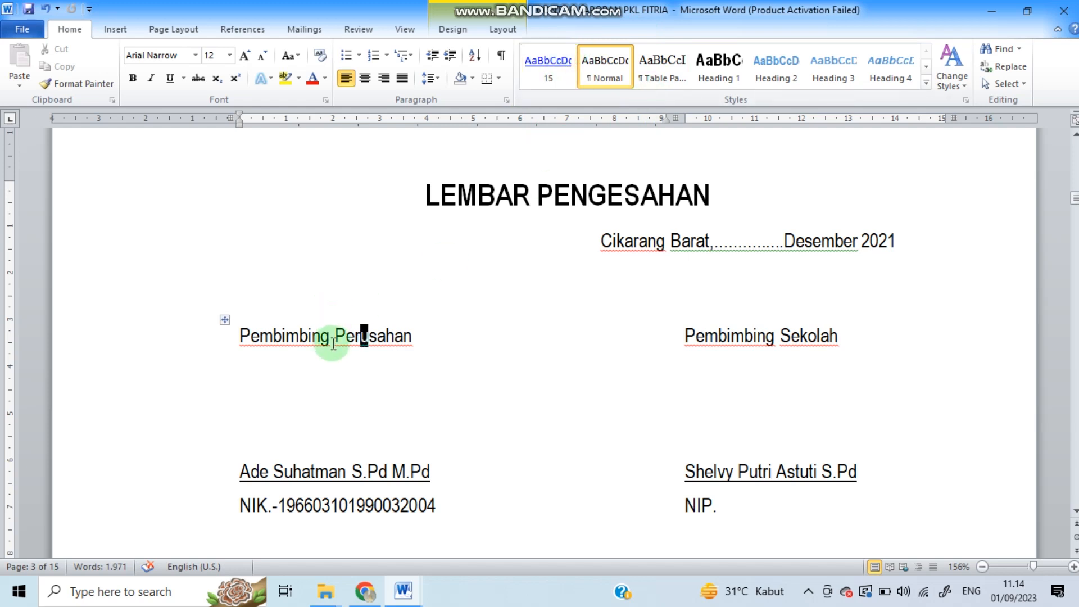
left_click(354, 471)
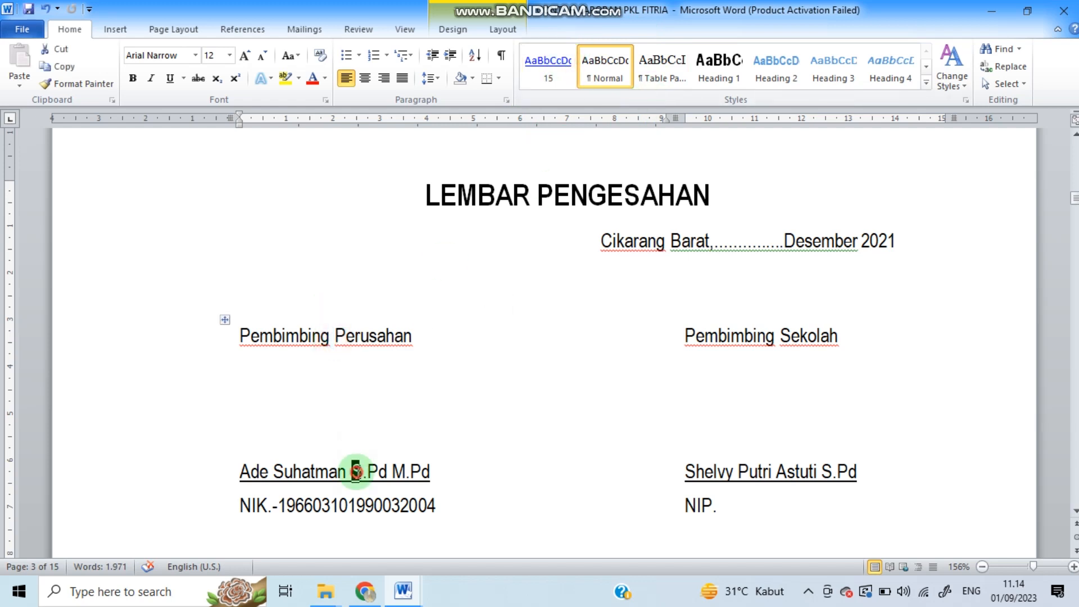
left_click(780, 453)
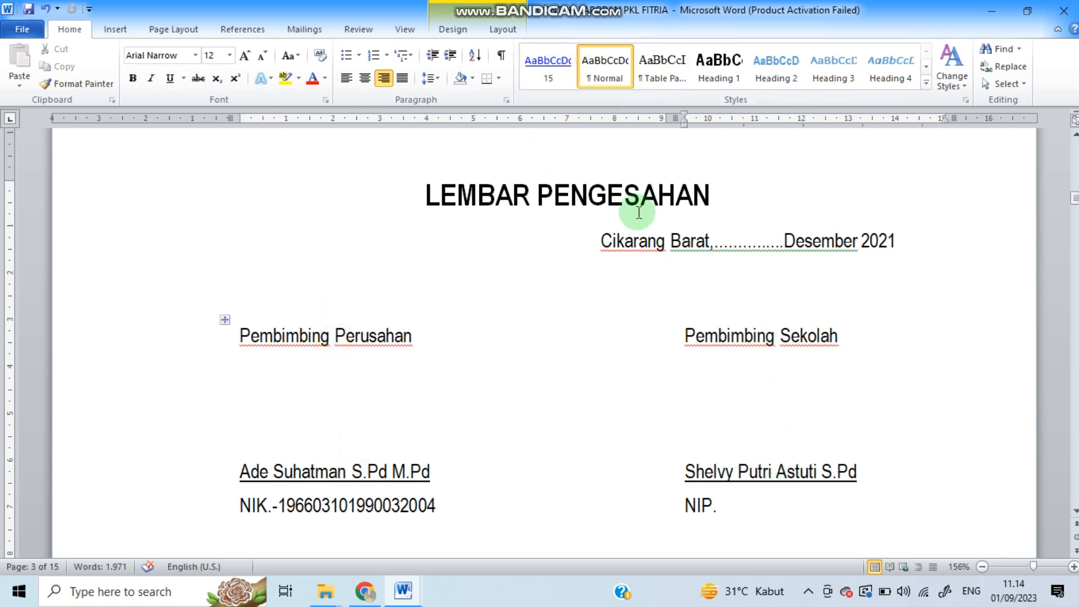
Apply the Heading 1 style to the LEMBAR PENGESAHAN title.
left_click_drag(425, 194, 674, 194)
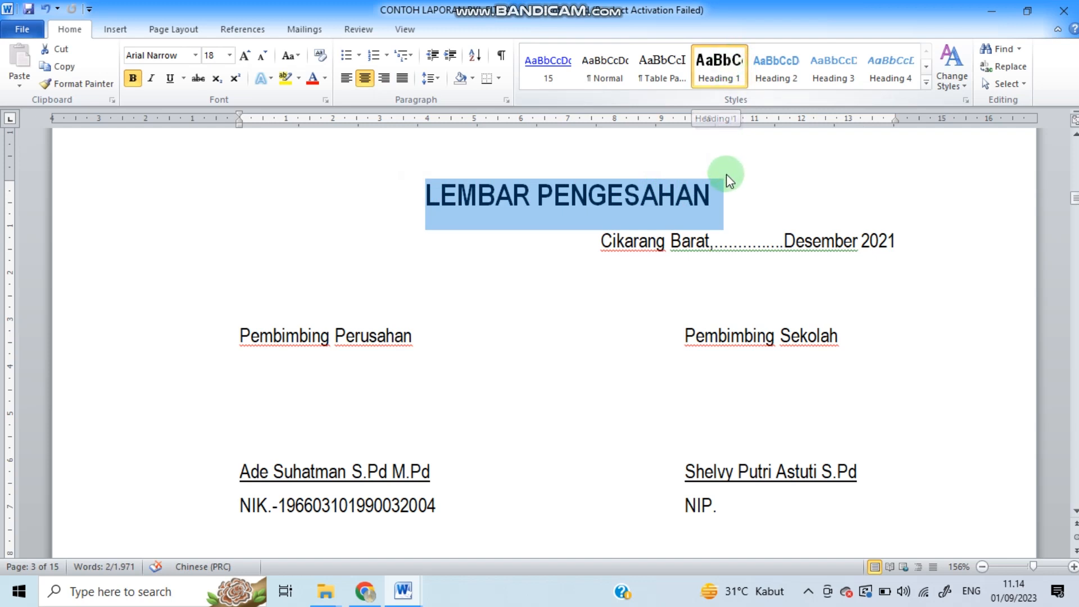
left_click(729, 211)
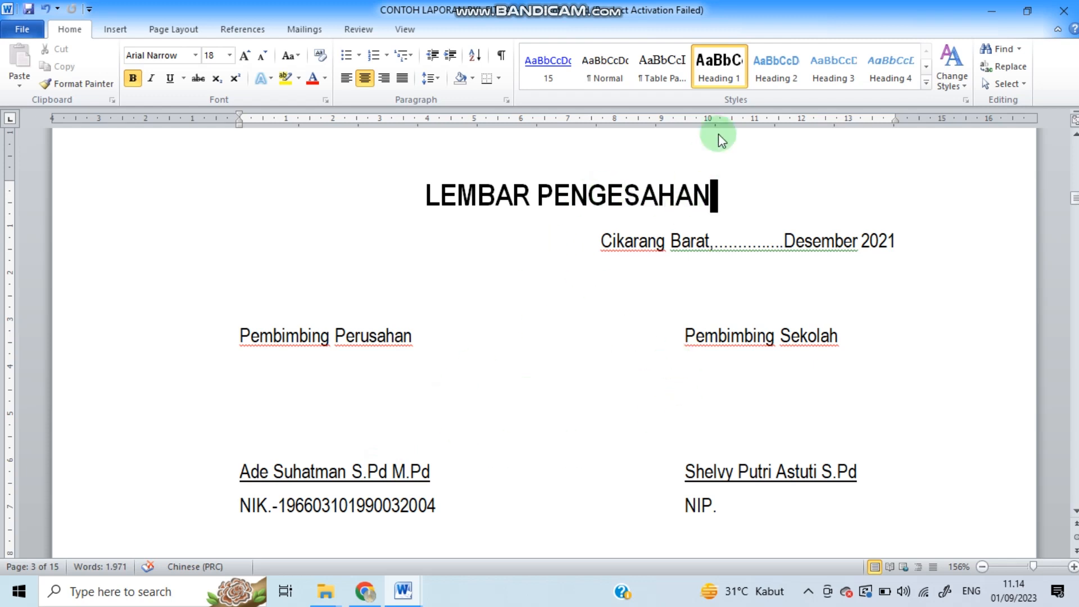
left_click(716, 69)
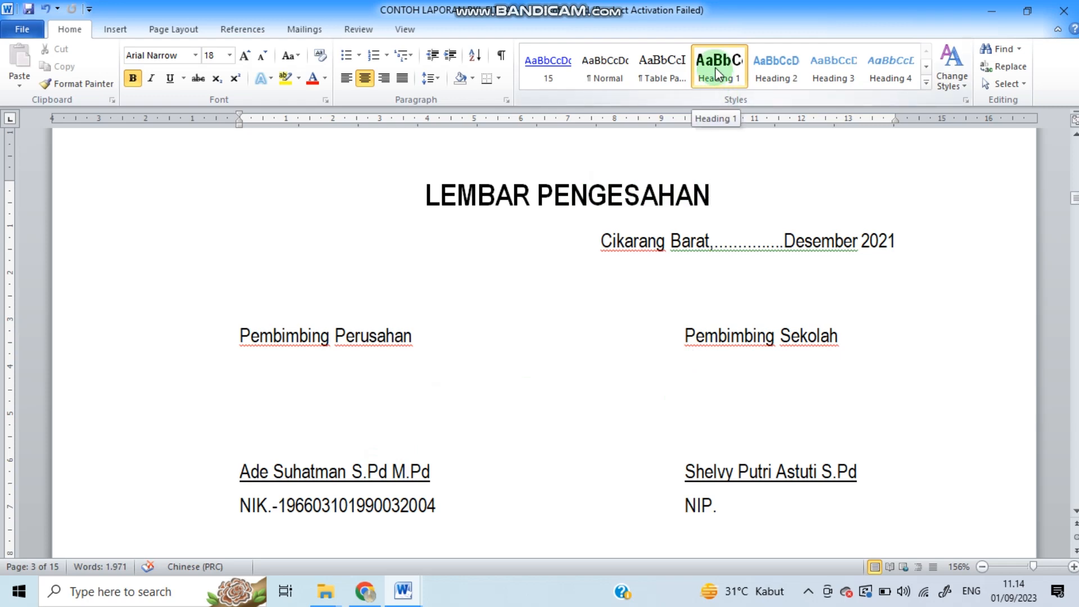
Place the cursor in the LEMBAR PENGESAHAN title and open the Heading 1 style for modification.
left_click_drag(1075, 198, 1075, 264)
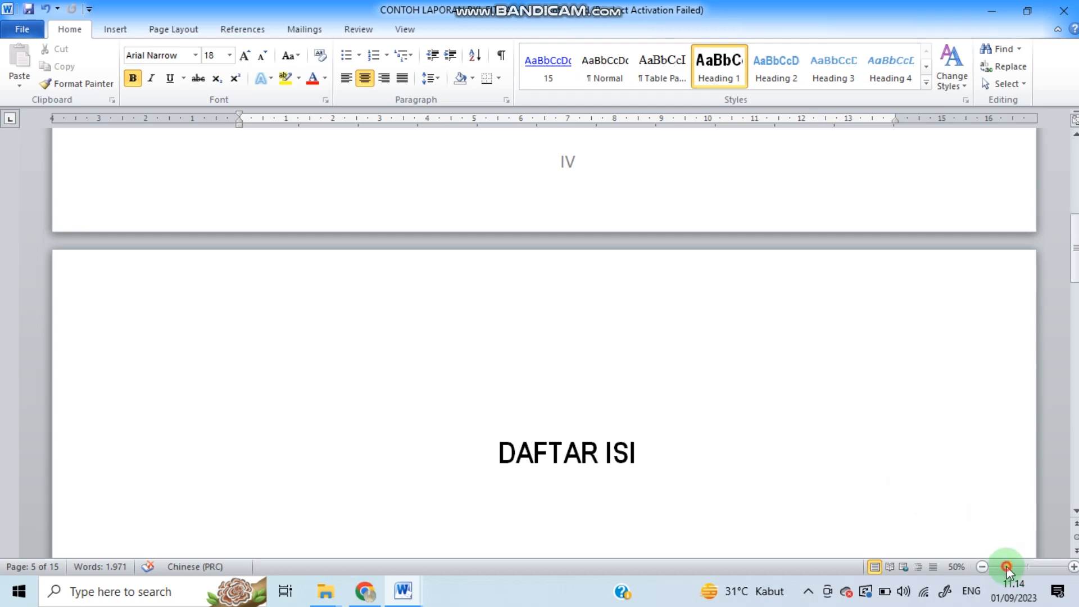
left_click(1007, 566)
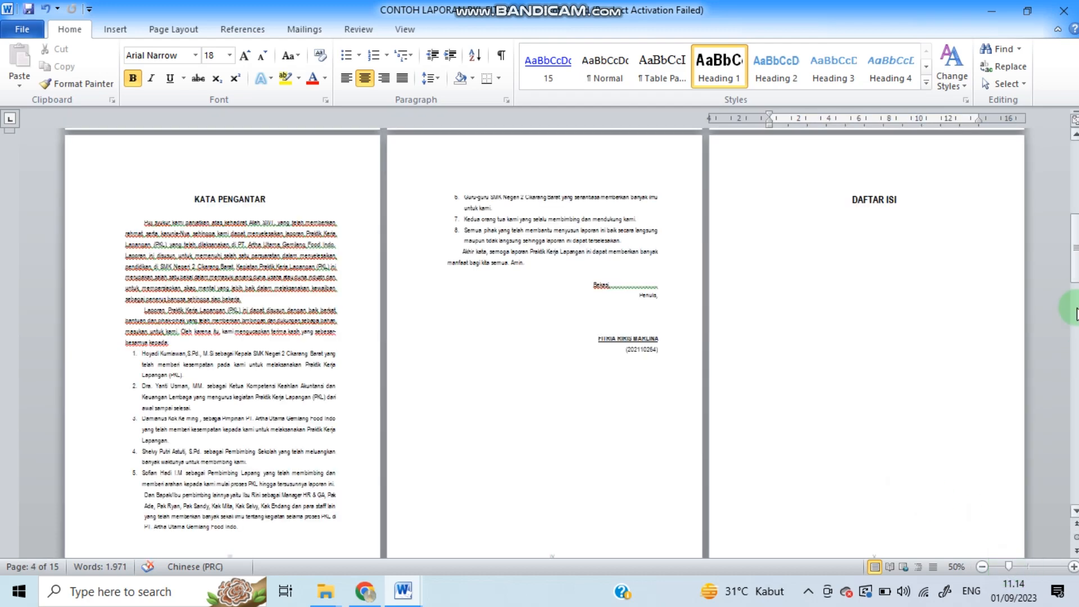
left_click_drag(1071, 279, 1070, 208)
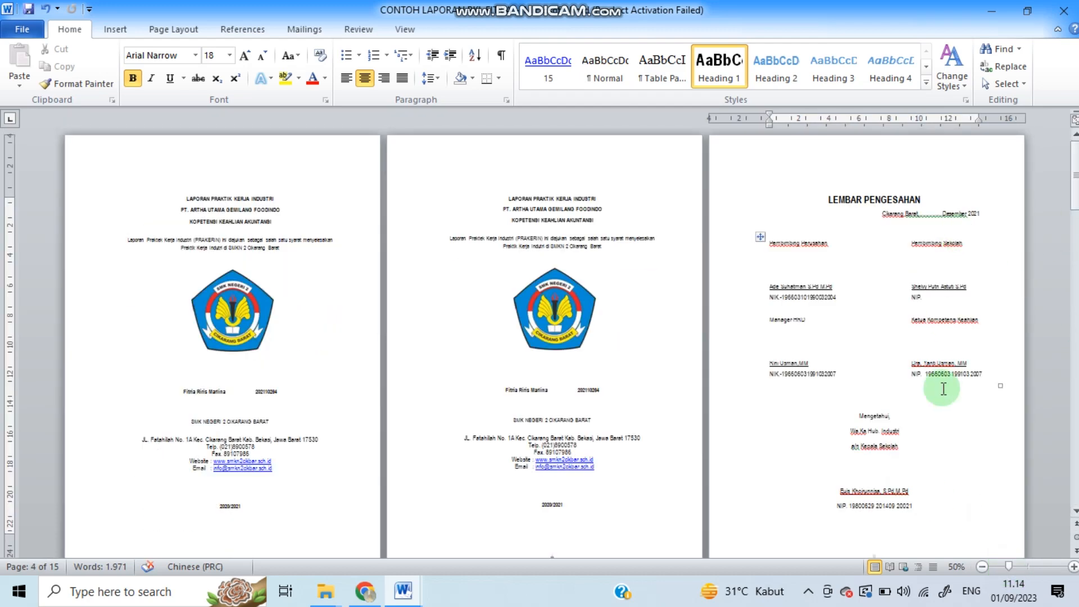
left_click(1074, 566)
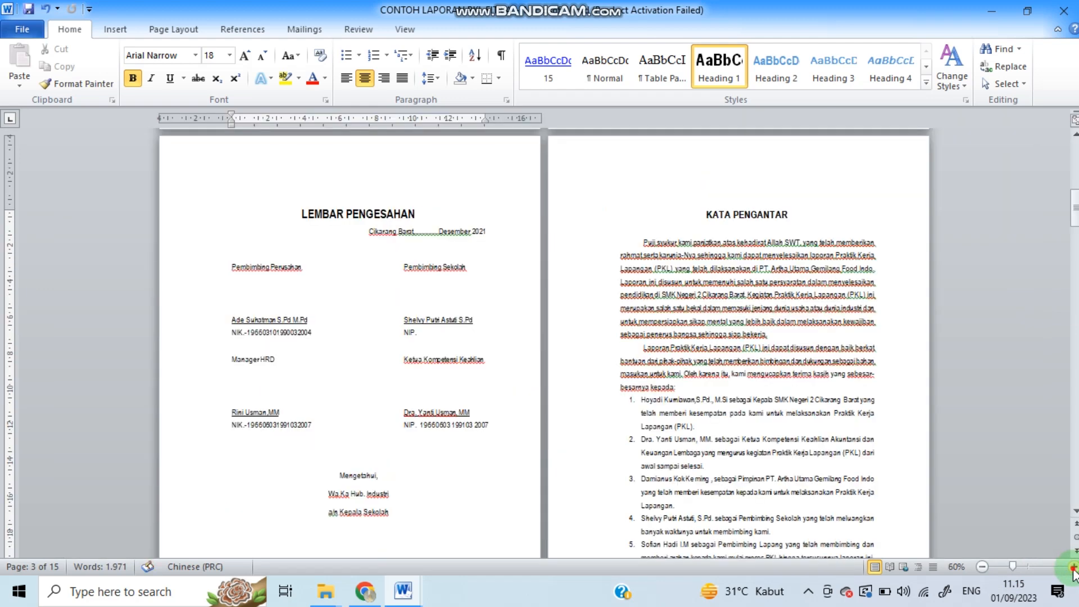
left_click(1074, 566)
left_click(1073, 566)
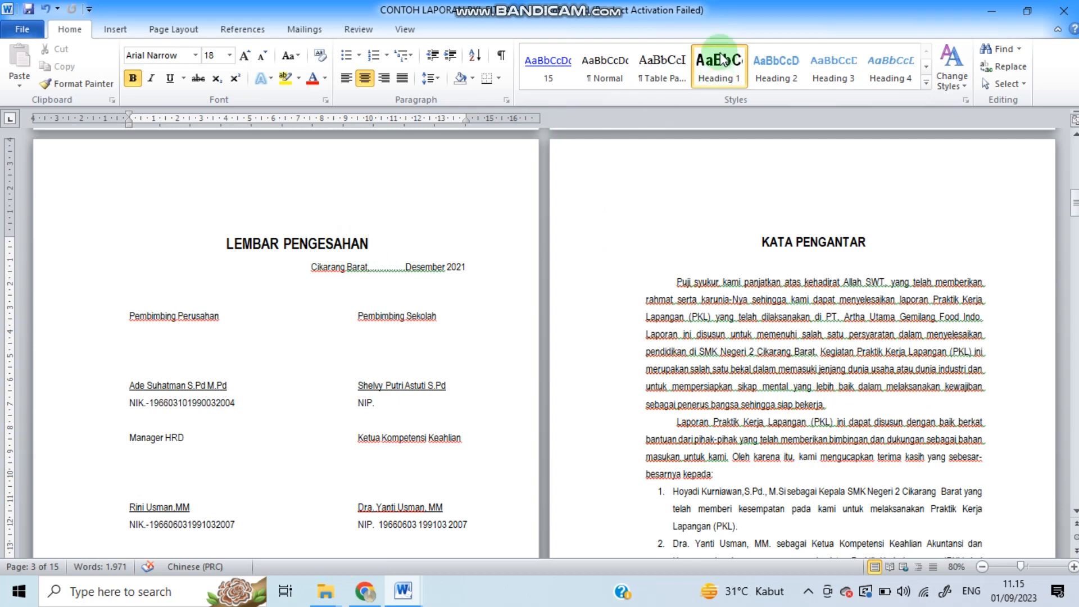
left_click(282, 243)
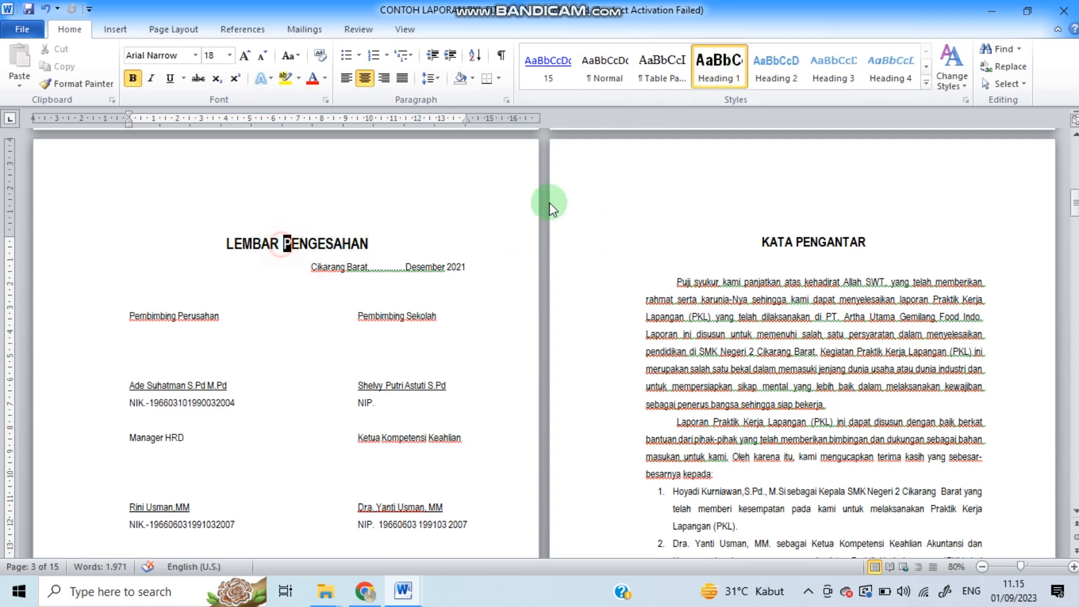
right_click(705, 69)
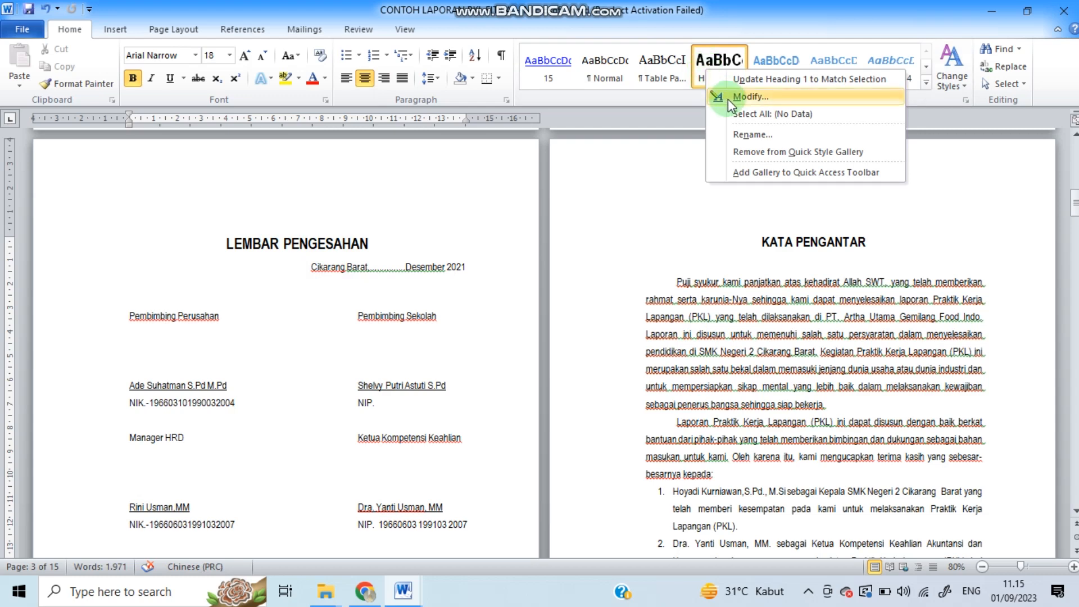
left_click(748, 101)
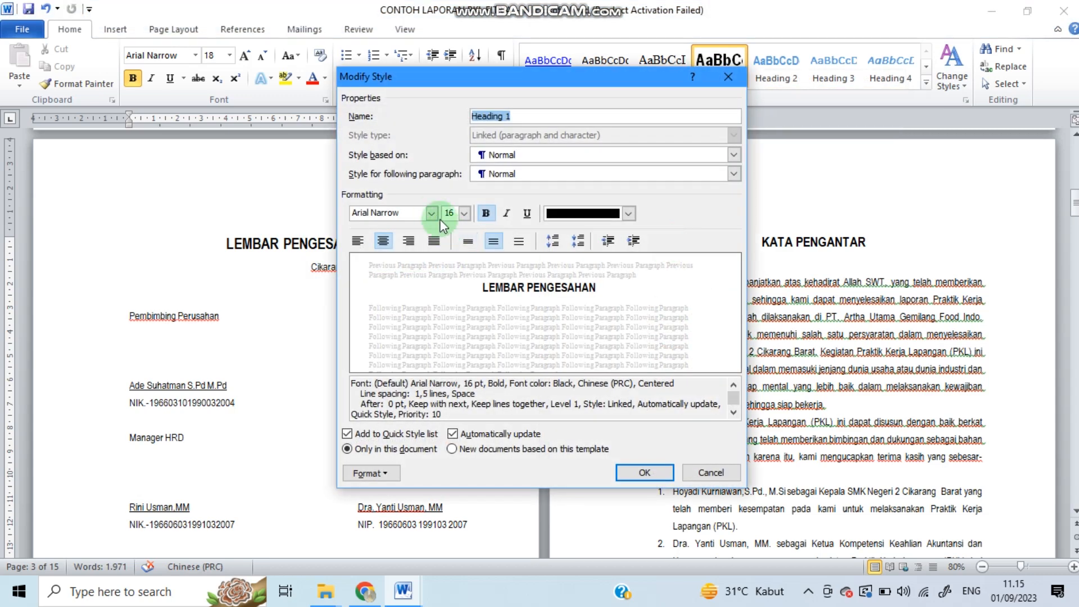
Set the Heading 1 style's font to Arial Narrow, 16 pt, bold, and accept the style changes.
left_click(432, 214)
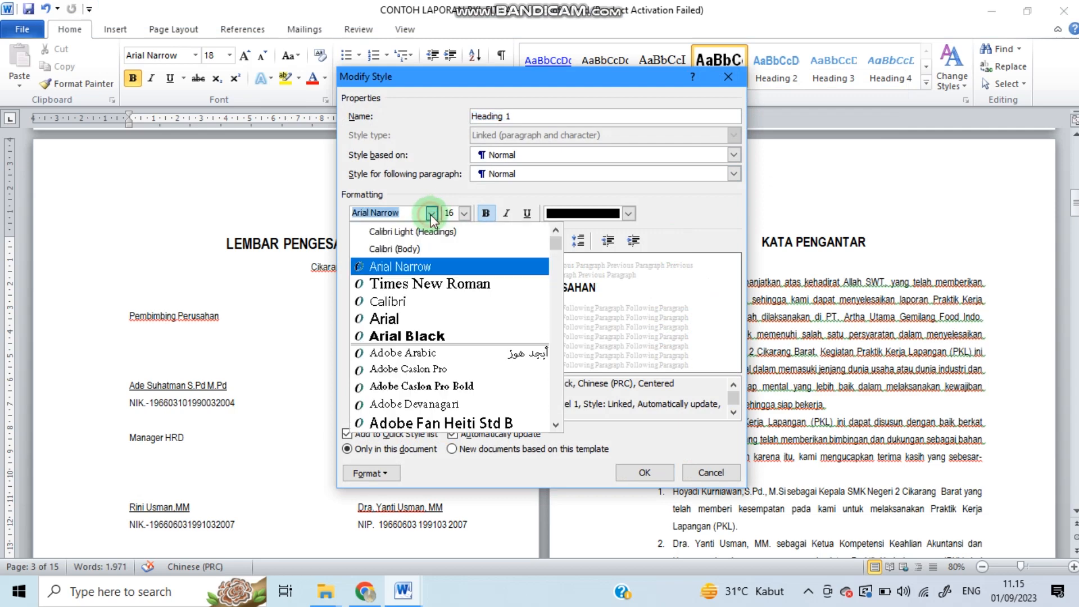
left_click(425, 271)
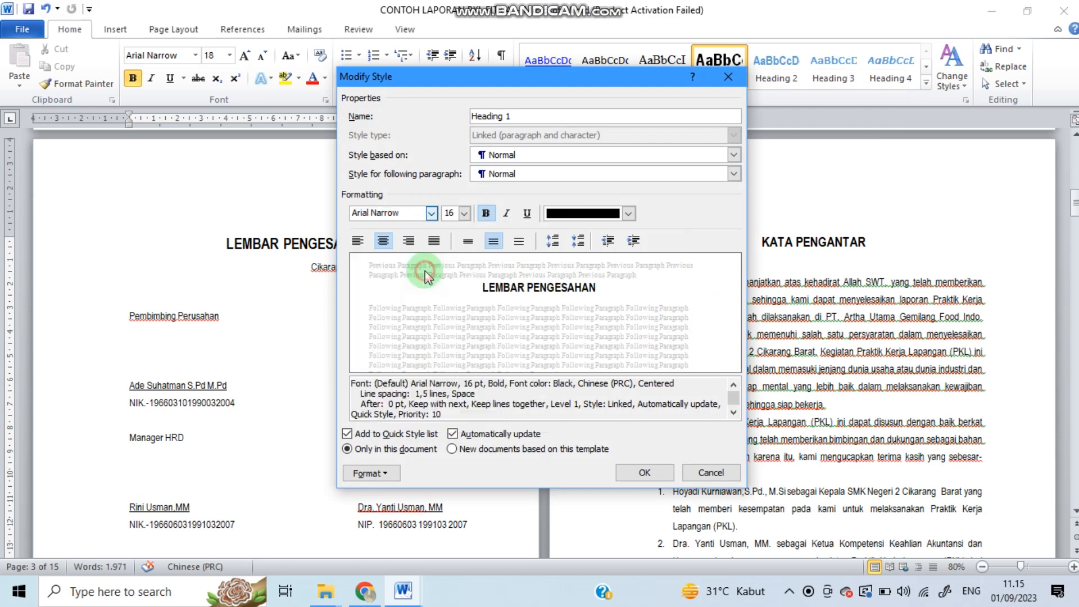
left_click(464, 214)
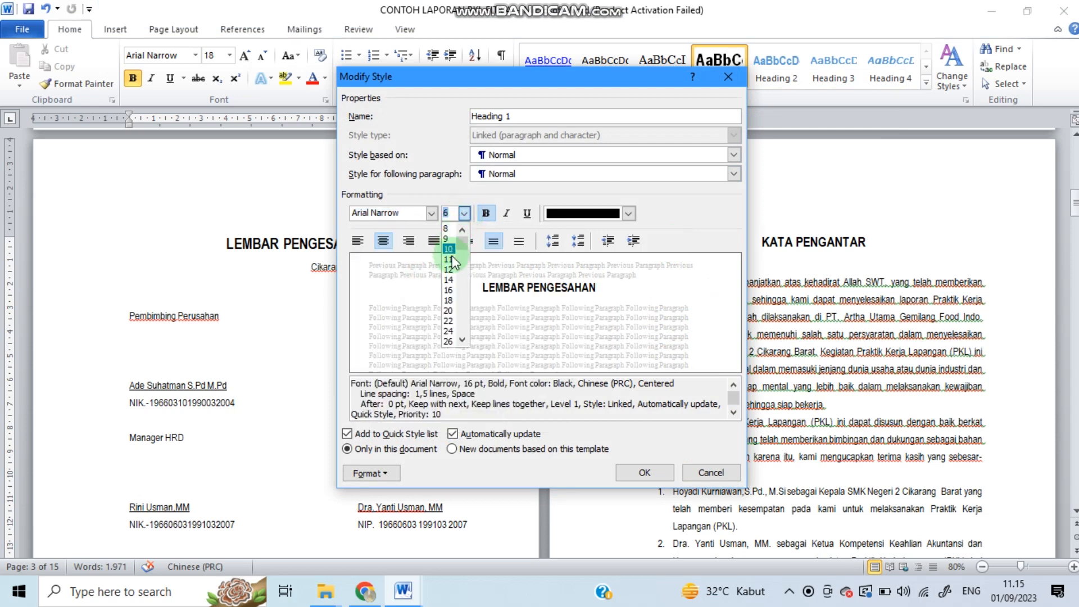
left_click(448, 289)
left_click(487, 213)
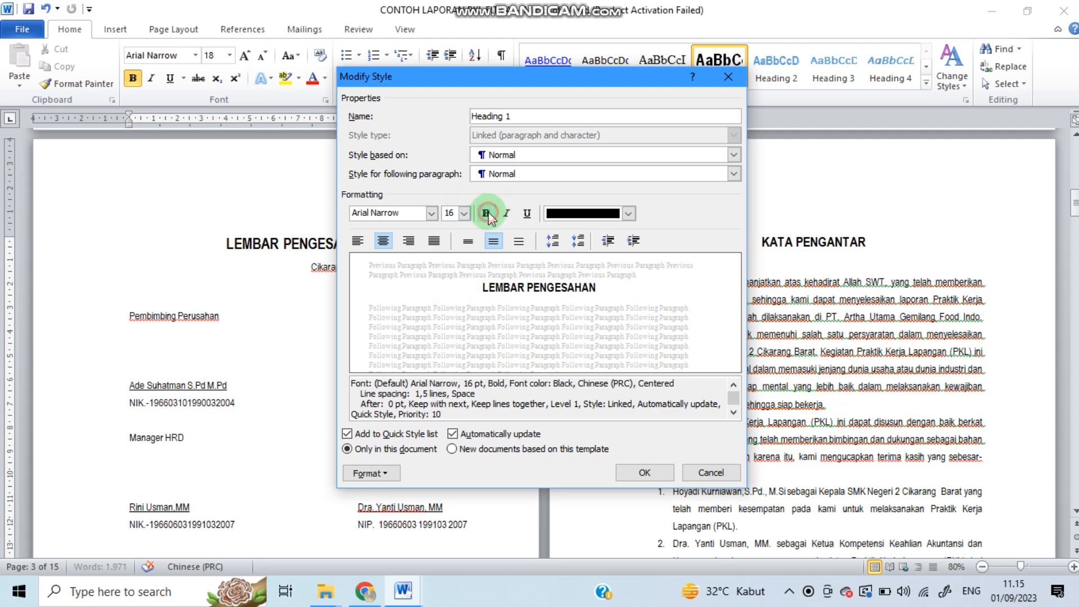
left_click(487, 214)
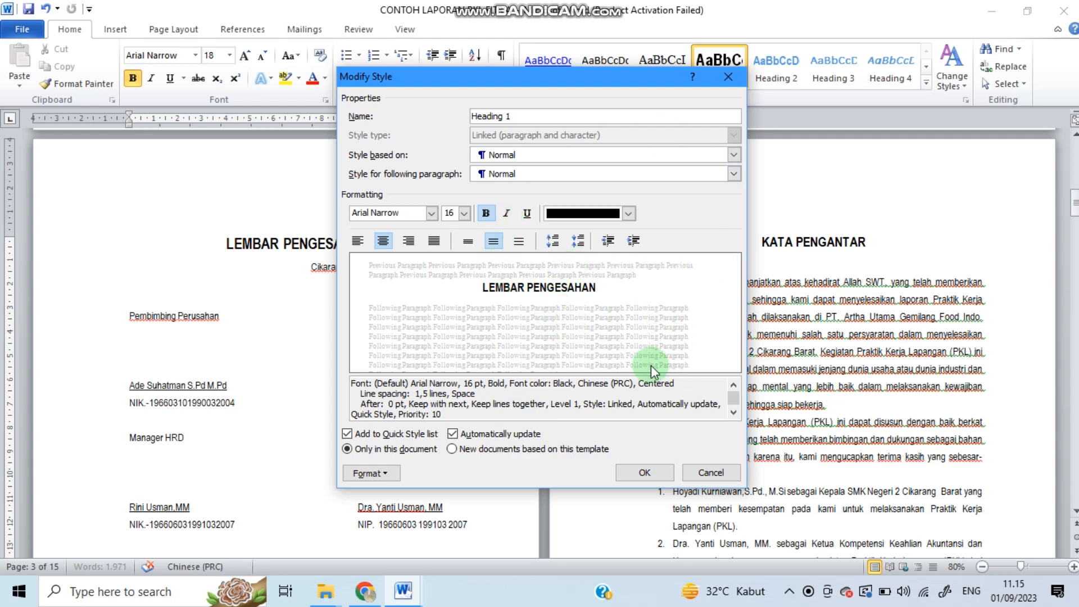
left_click(645, 472)
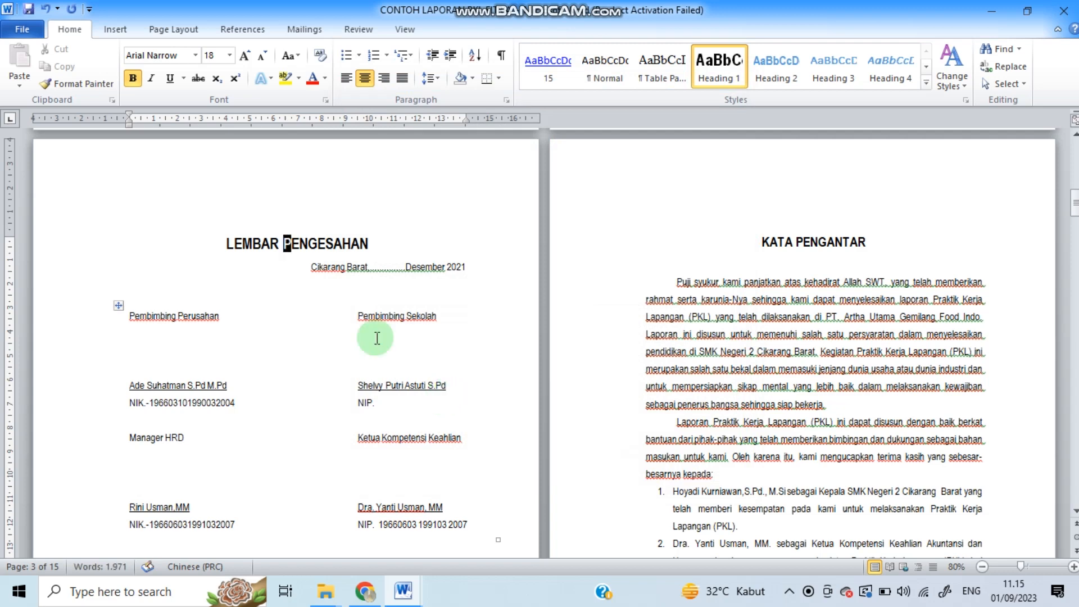
Apply the Heading 1 style to the LEMBAR PENGESAHAN and KATA PENGANTAR titles together.
left_click_drag(225, 243, 364, 246)
left_click_drag(753, 241, 902, 242)
left_click(724, 72)
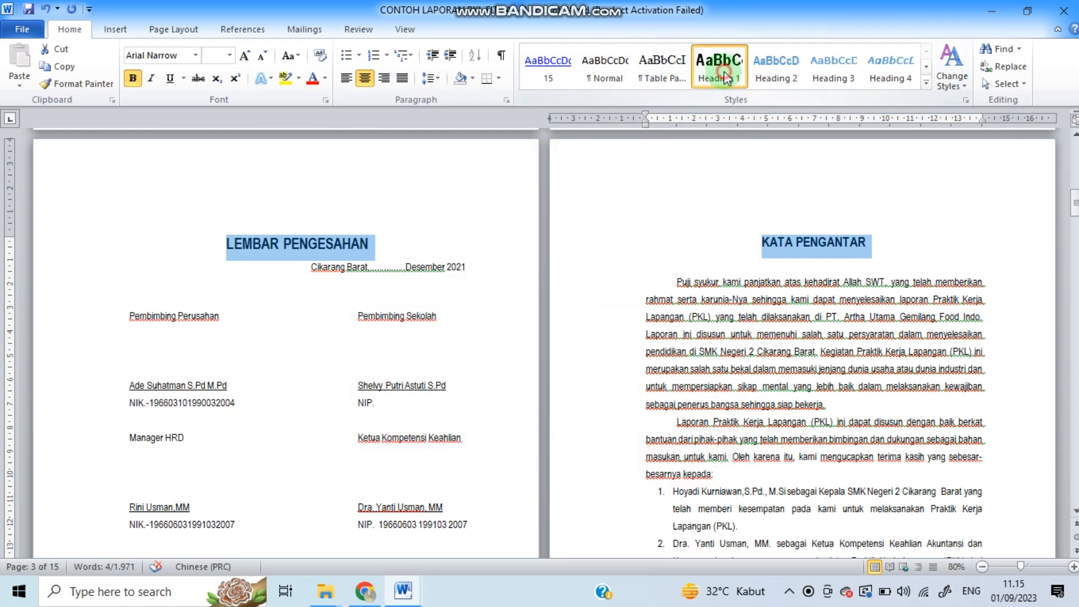
left_click(747, 319)
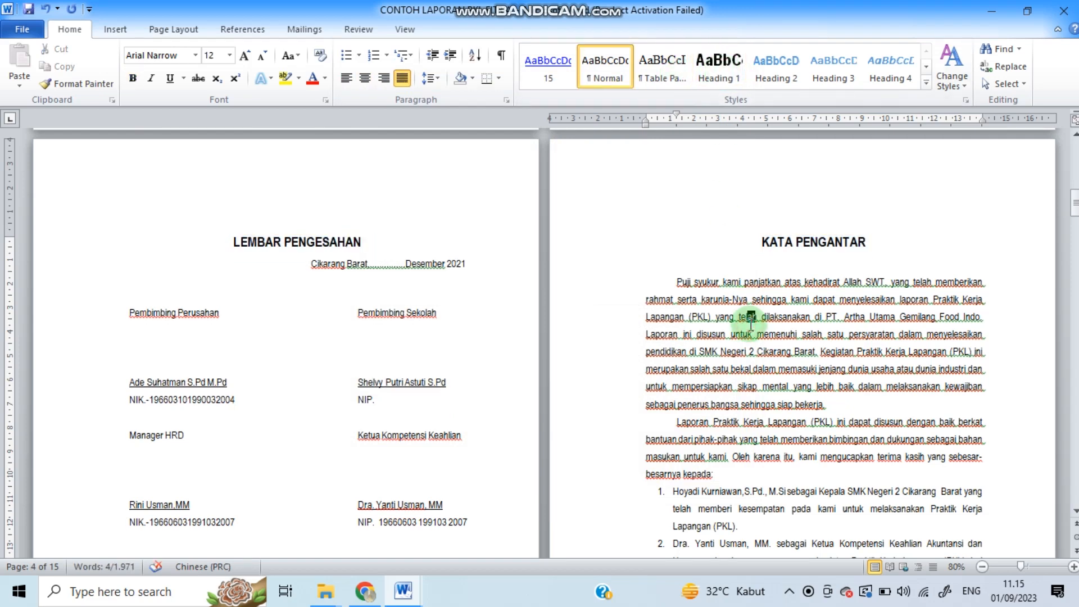
Apply the Heading 1 style to the DAFTAR ISI title.
left_click_drag(1075, 202, 1075, 251)
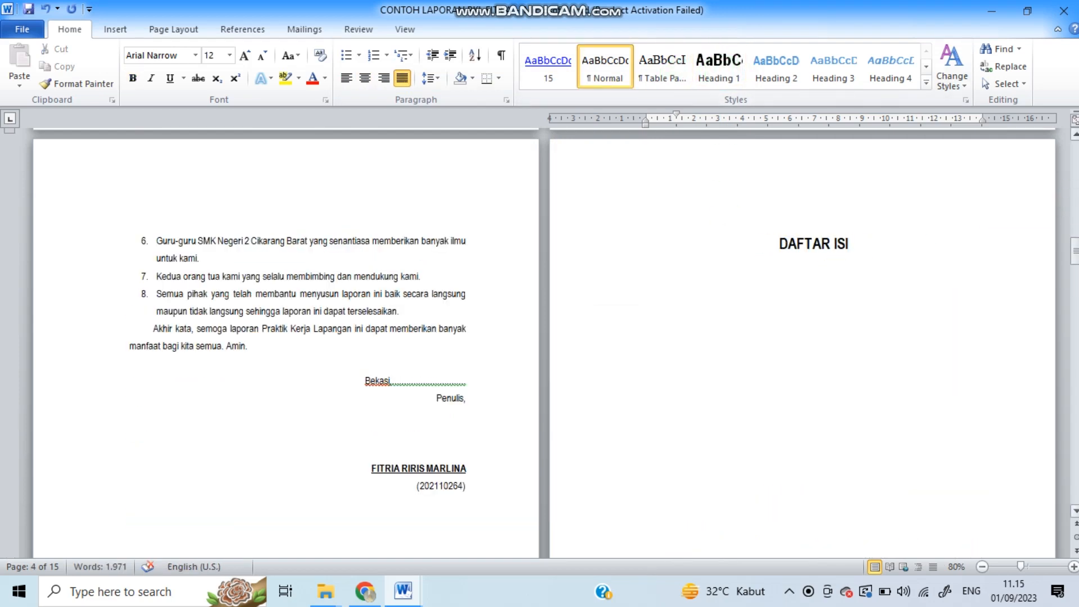
left_click_drag(769, 247, 857, 246)
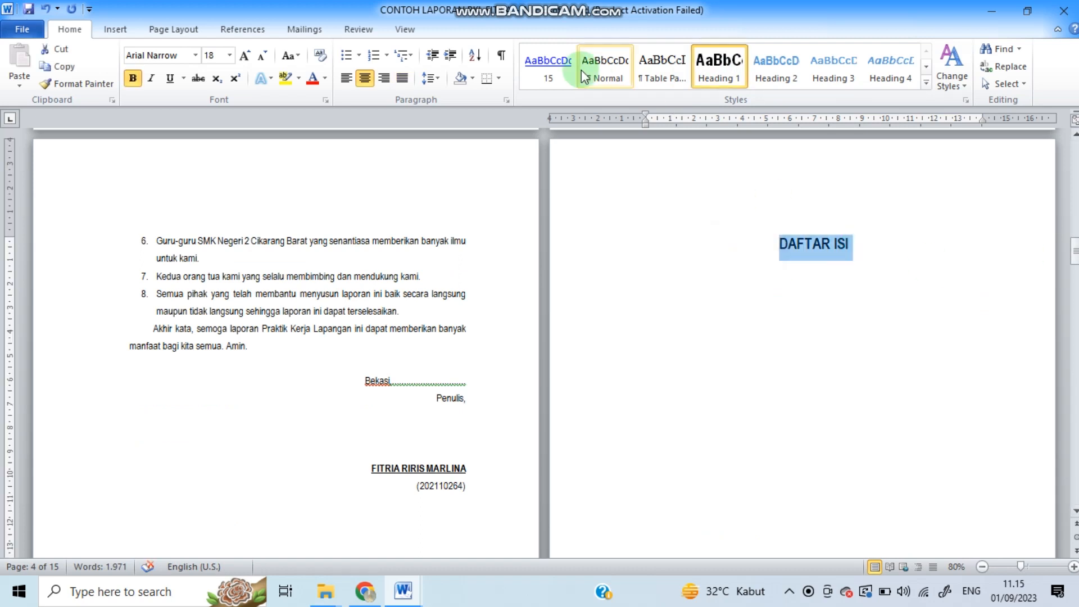
left_click(695, 71)
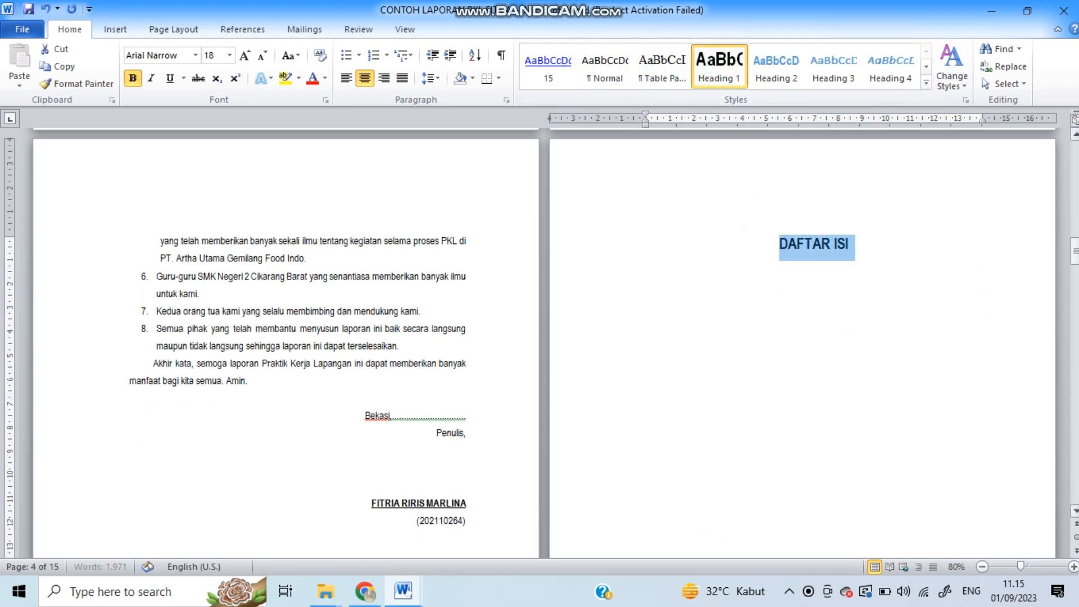
Apply the Heading 1 style to the two-line chapter title BAB I PENDAHULUAN.
left_click(1074, 250)
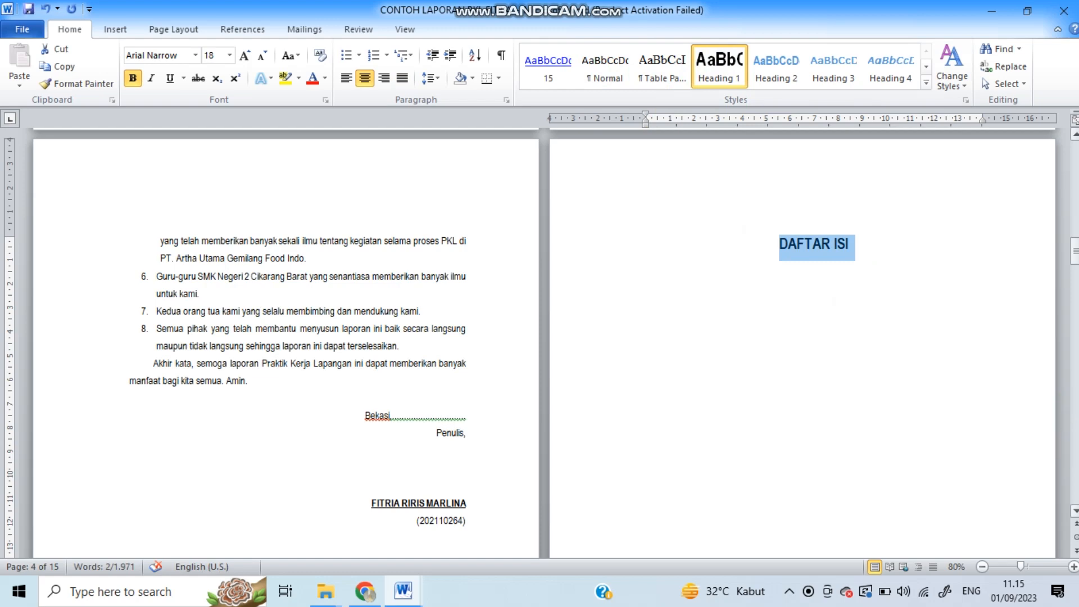
scroll(1060, 422, "down", 1)
scroll(533, 339, "down", 8)
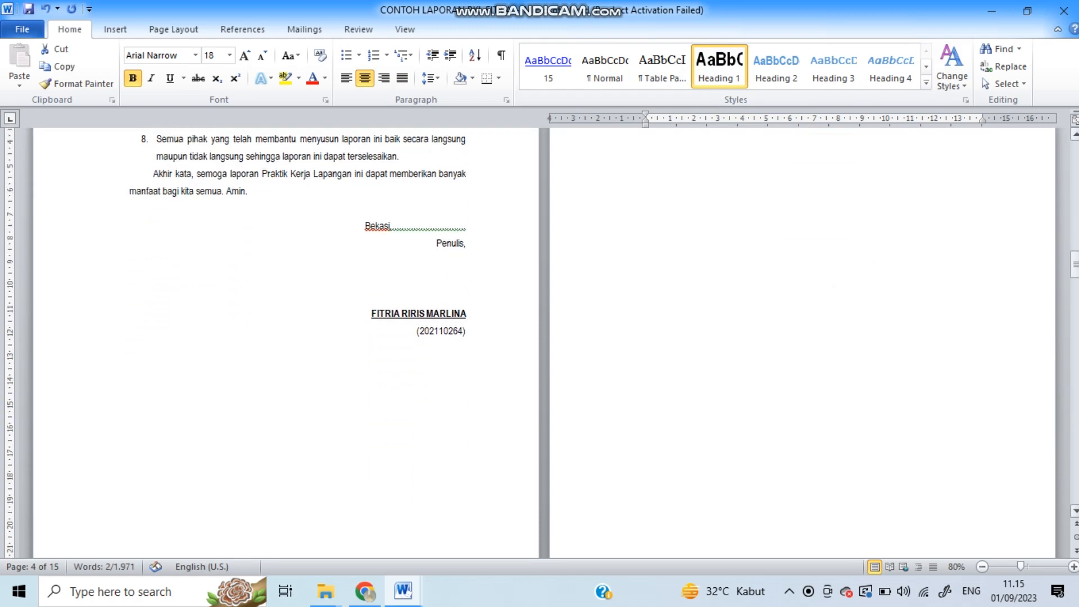
scroll(532, 343, "down", 11)
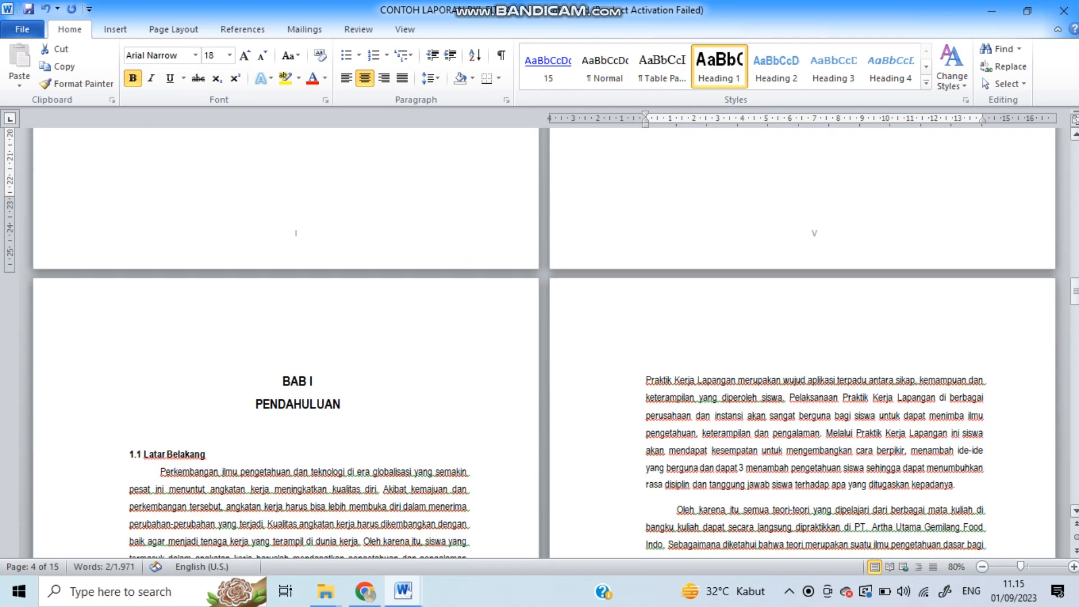
left_click_drag(281, 280, 348, 301)
left_click(731, 69)
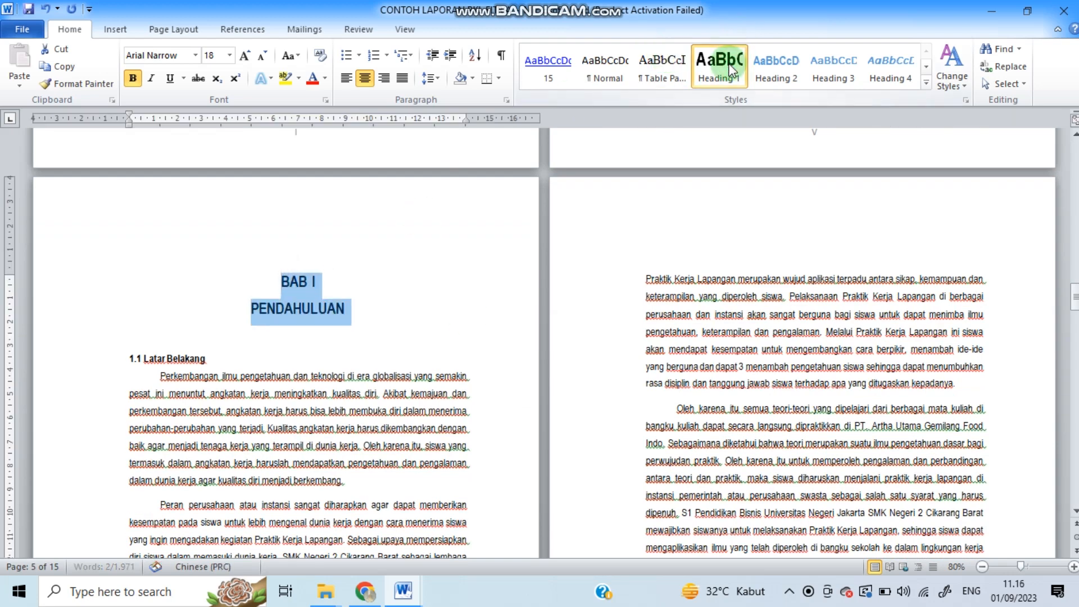
left_click(709, 315)
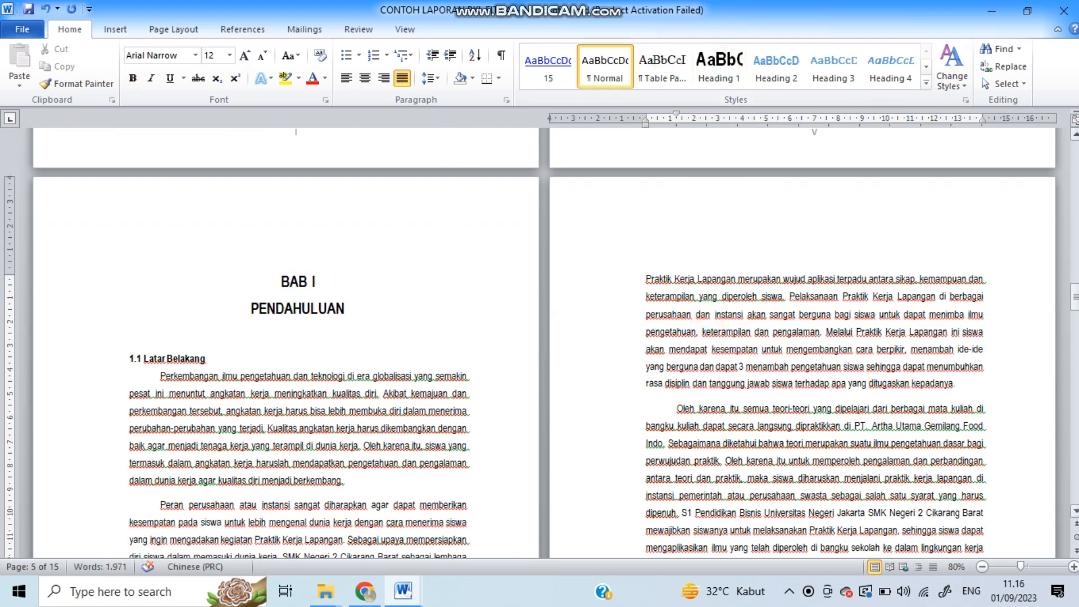
Apply the Heading 1 style to the two-line chapter title BAB II PROSES DAN HASIL BELAJAR DI IDUKA.
left_click_drag(1075, 296, 1075, 349)
left_click(1074, 513)
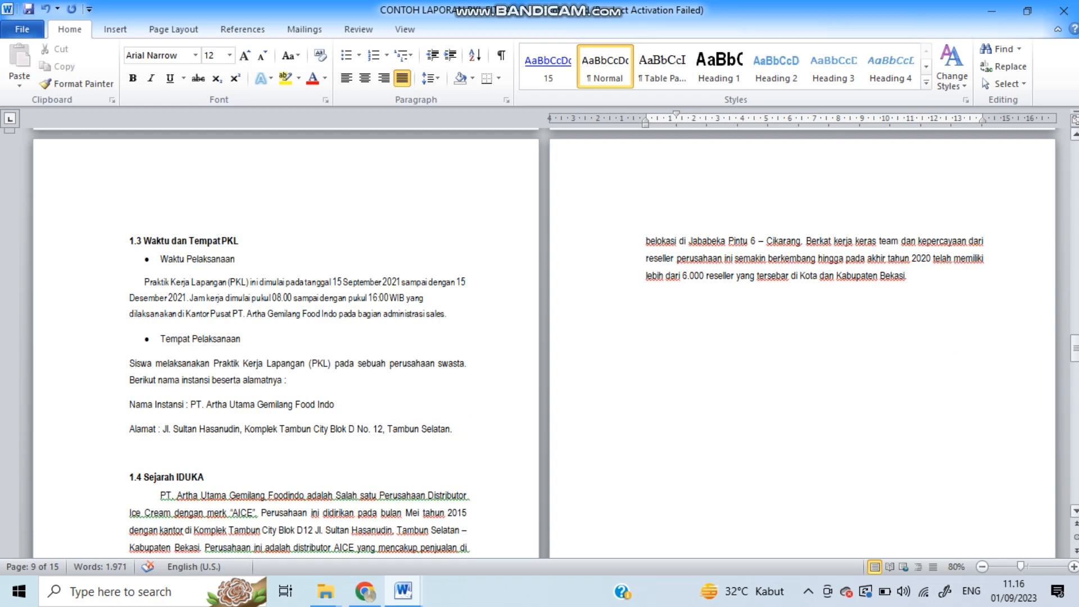
left_click(1074, 512)
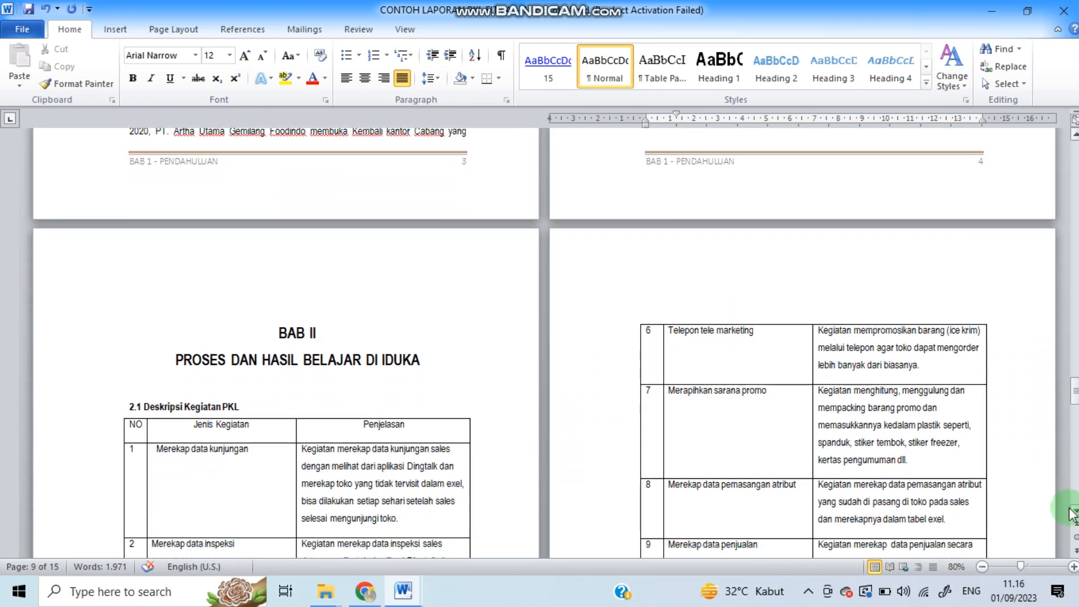
left_click_drag(281, 331, 413, 360)
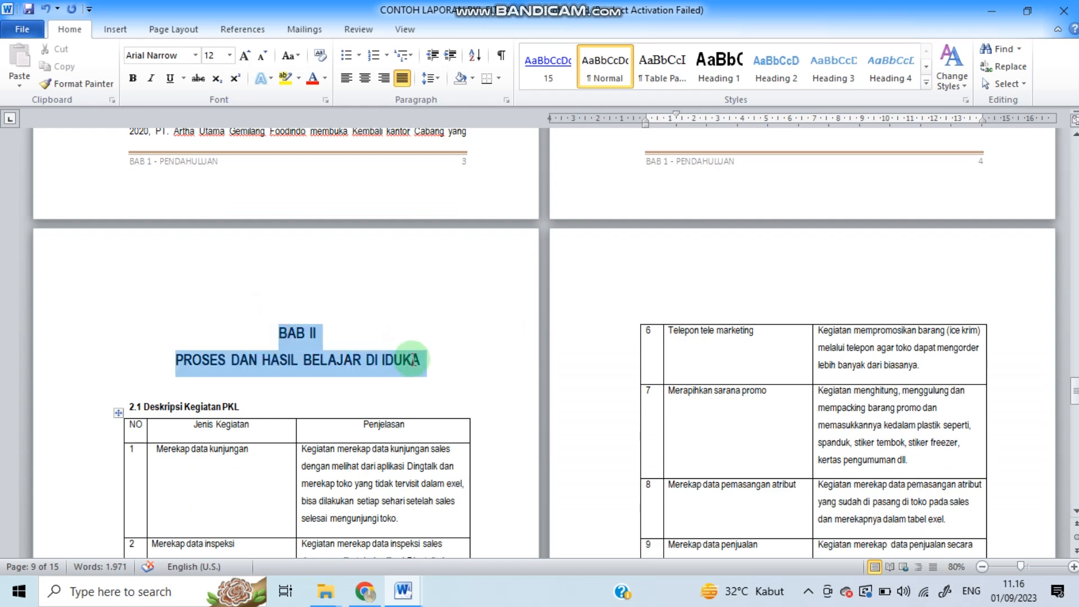
left_click(702, 73)
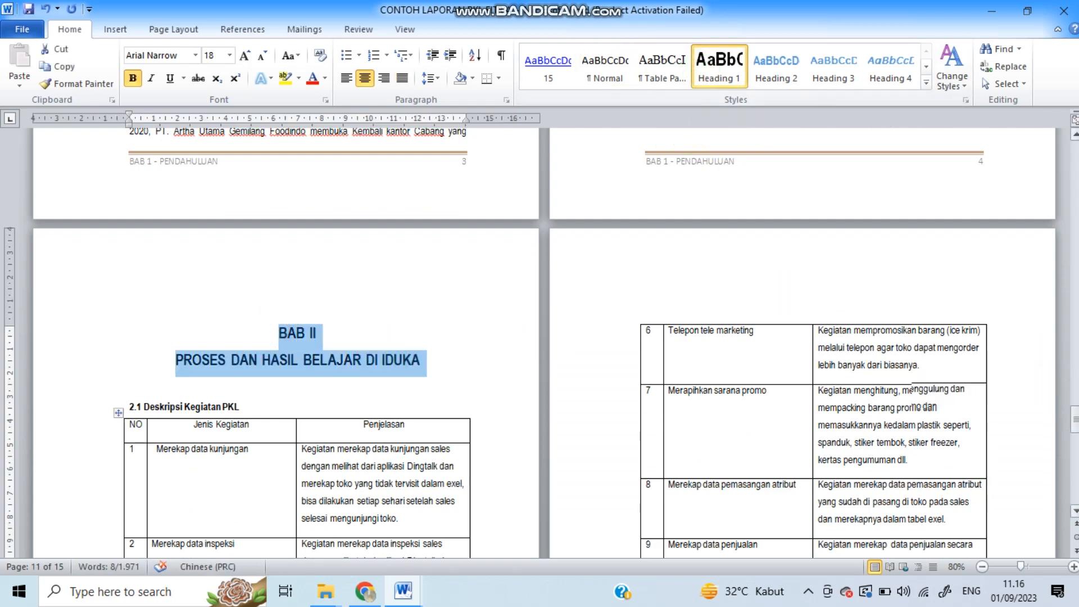
Apply the Heading 1 style to the two-line chapter title BAB III PENUTUP.
scroll(540, 337, "down", 3)
scroll(539, 337, "down", 10)
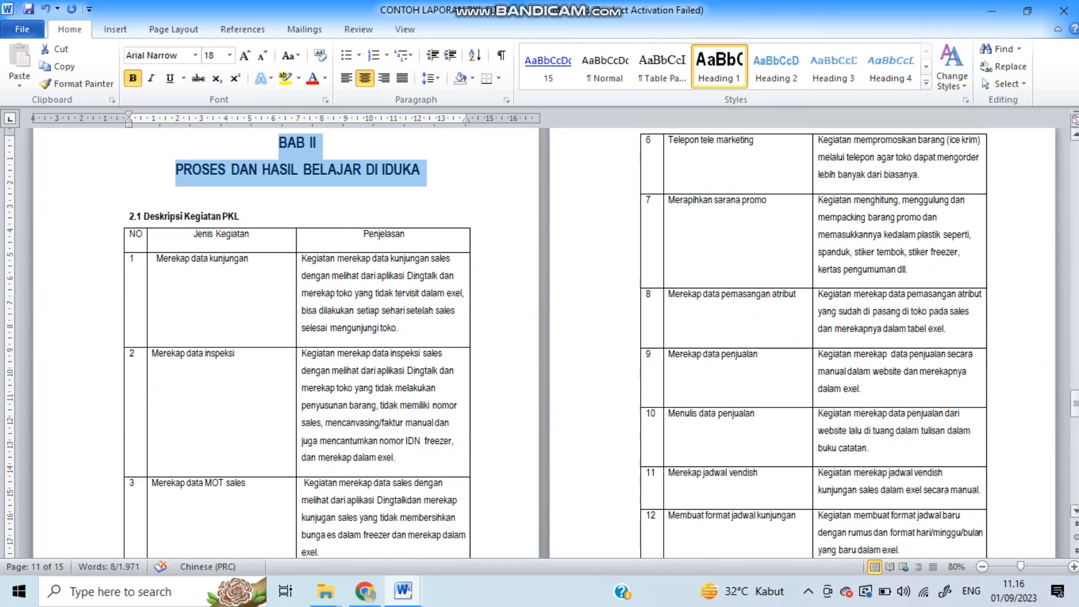
scroll(822, 292, "down", 11)
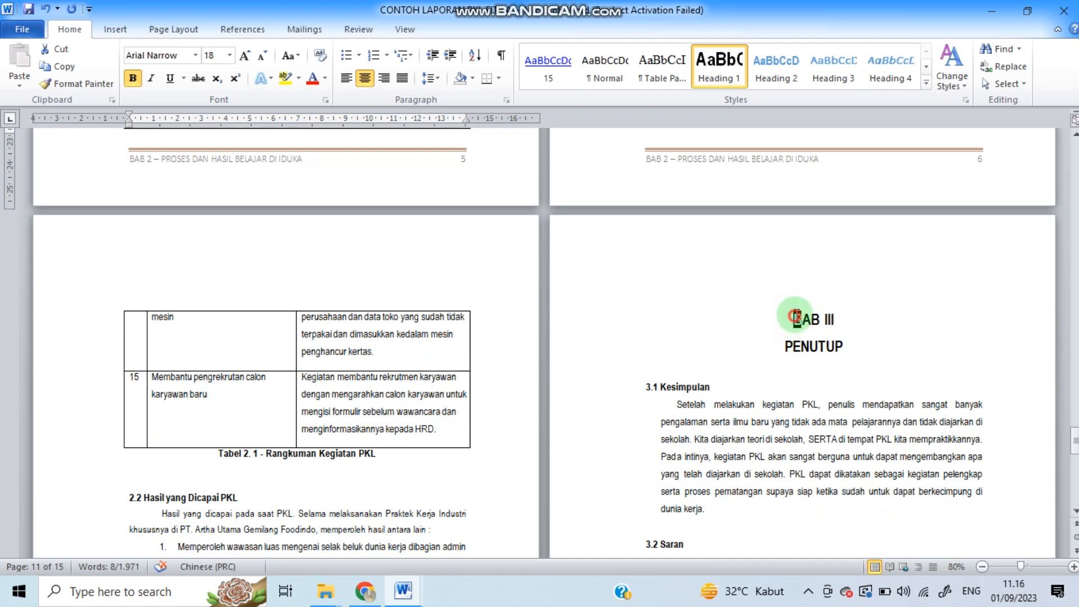
left_click_drag(797, 315, 812, 337)
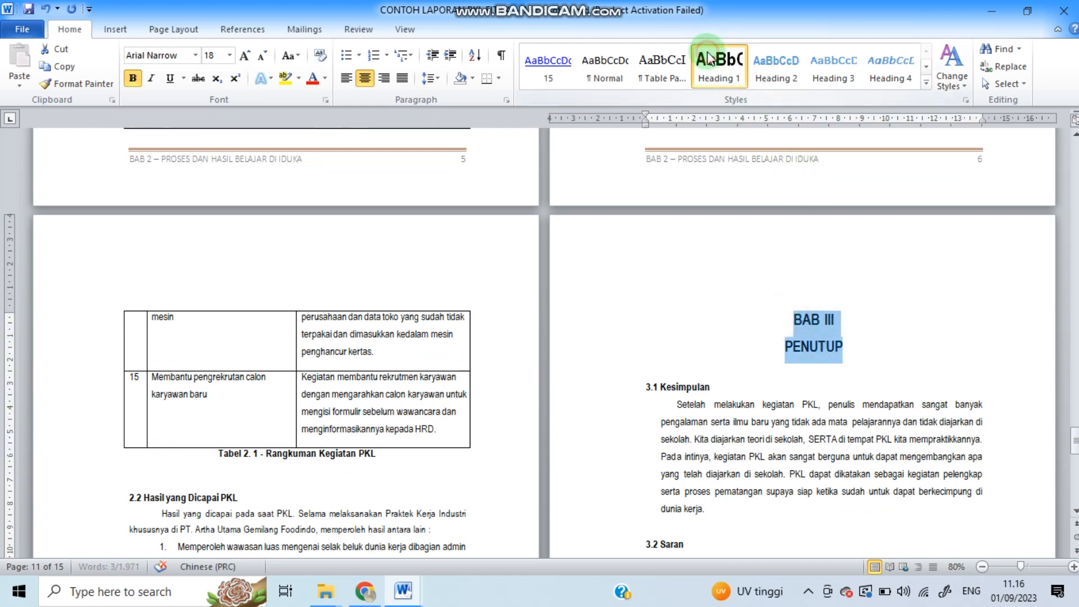
left_click(809, 403)
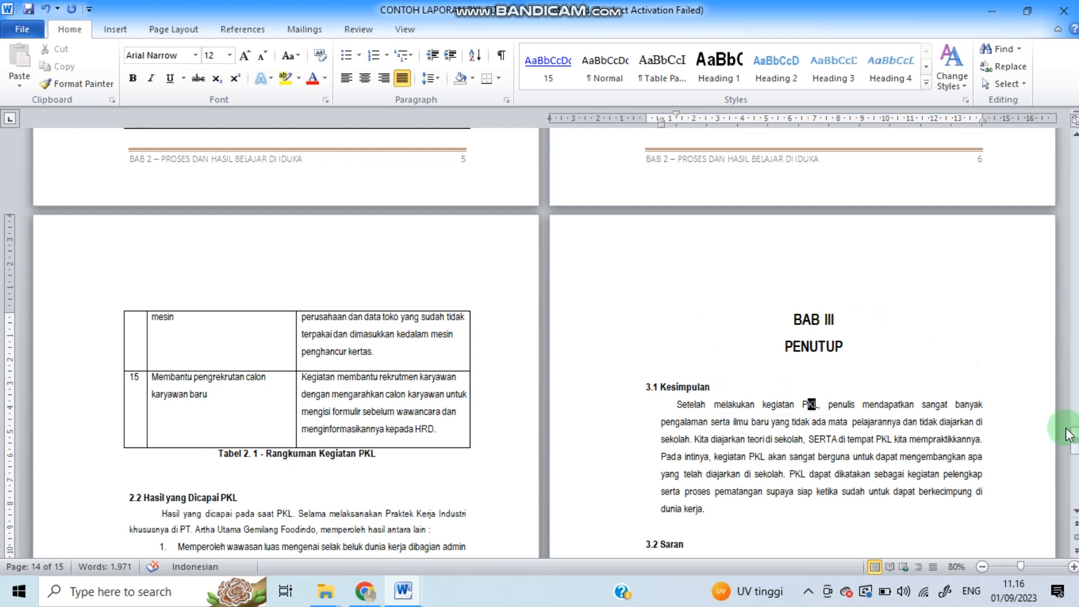
Review the styled titles from LEMBAR PENGESAHAN and KATA PENGANTAR through DAFTAR ISI to BAB I PENDAHULUAN.
left_click_drag(1074, 446, 1075, 203)
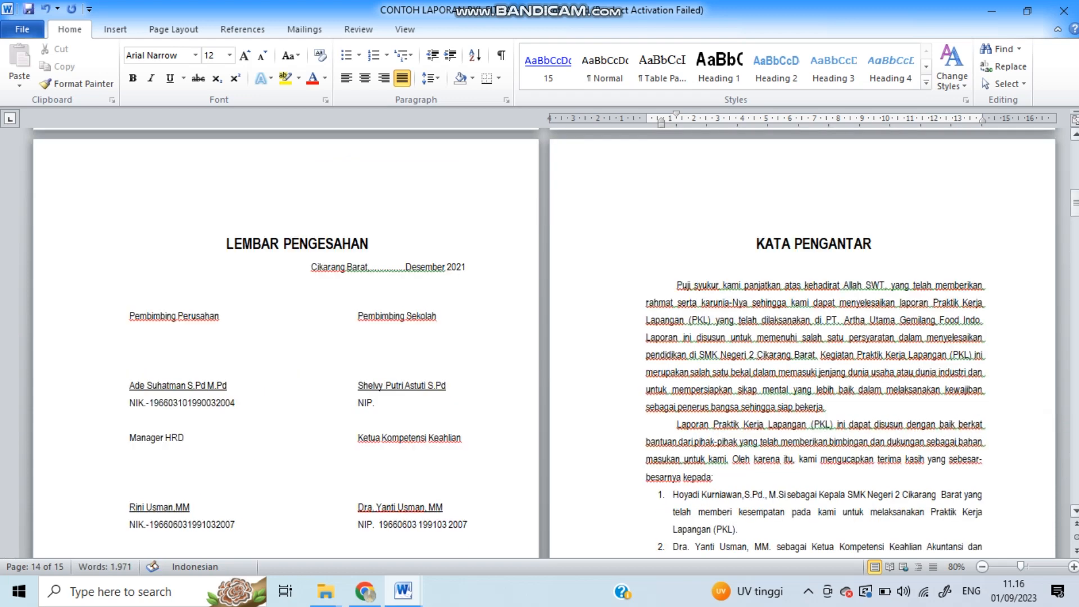
scroll(1074, 520, "down", 4)
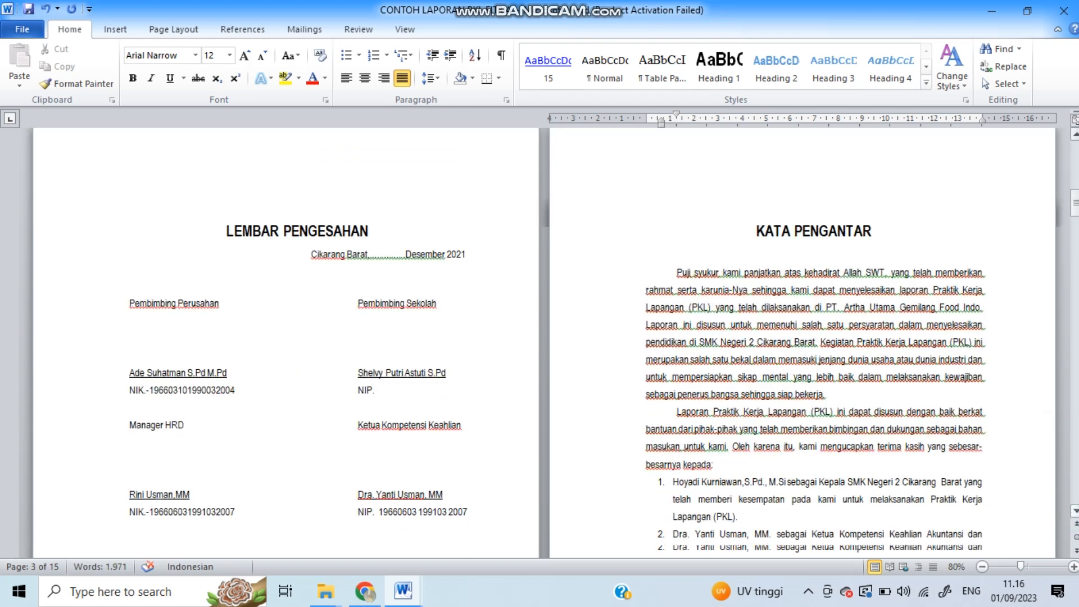
scroll(544, 338, "down", 7)
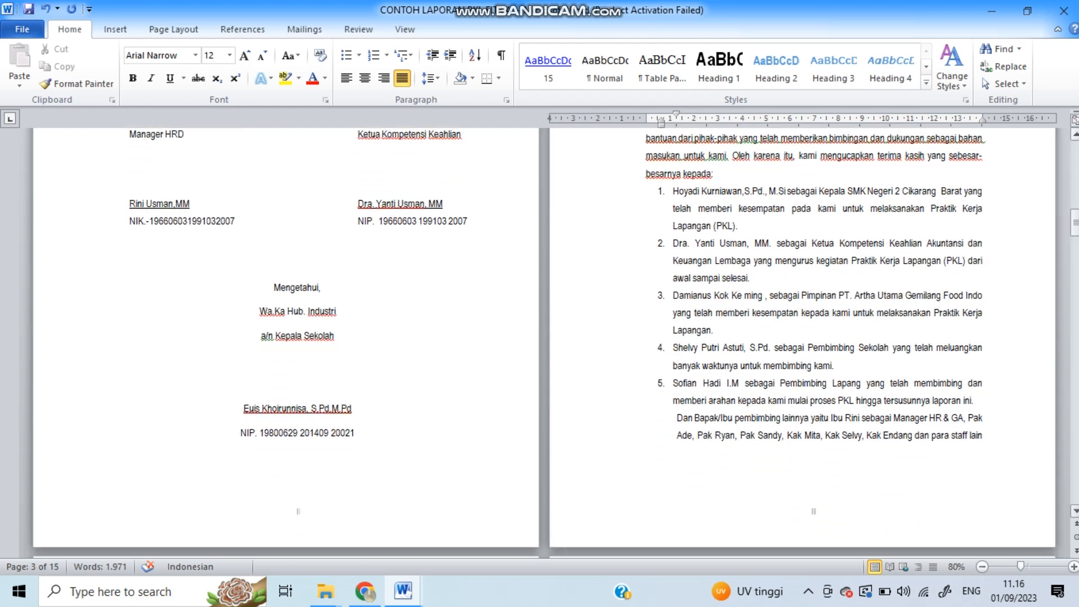
scroll(544, 337, "down", 7)
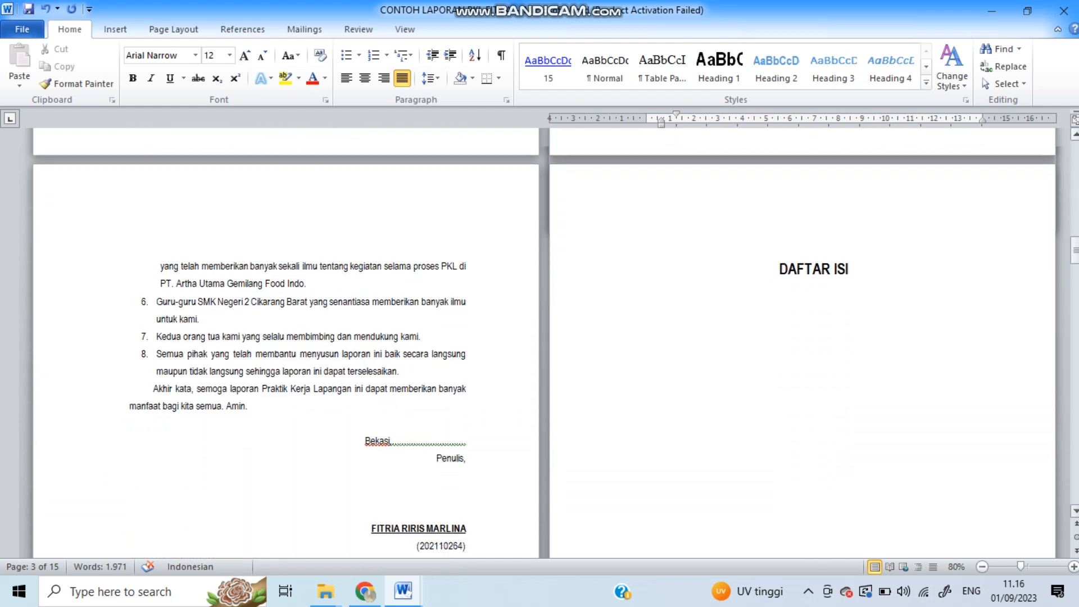
scroll(544, 338, "down", 7)
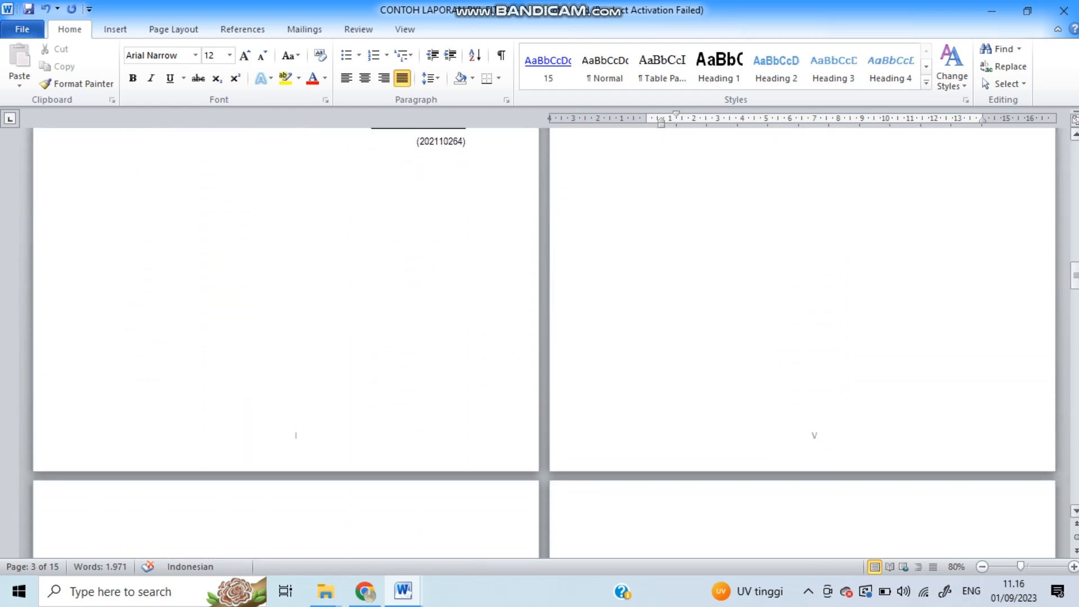
scroll(433, 407, "down", 1)
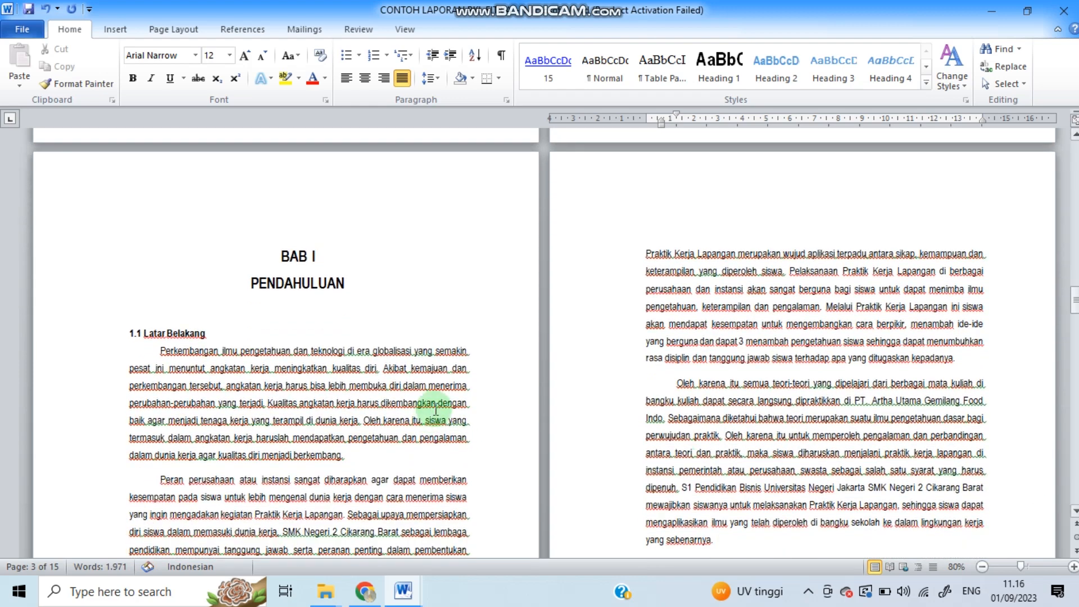
Apply the Heading 2 style to the 1.1 Latar Belakang subheading under BAB I.
left_click(1037, 567)
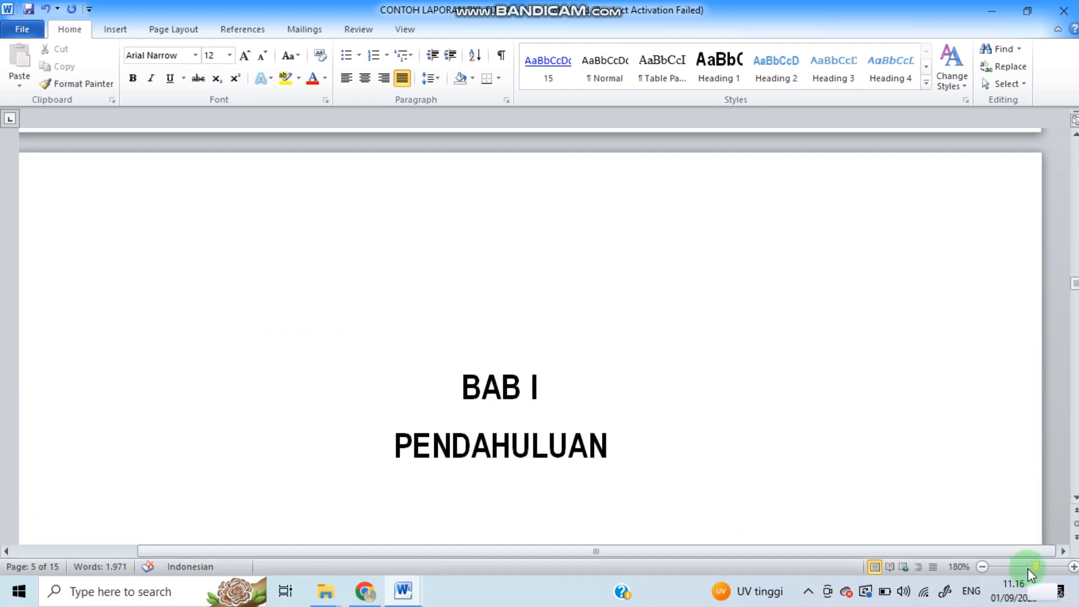
left_click(1028, 567)
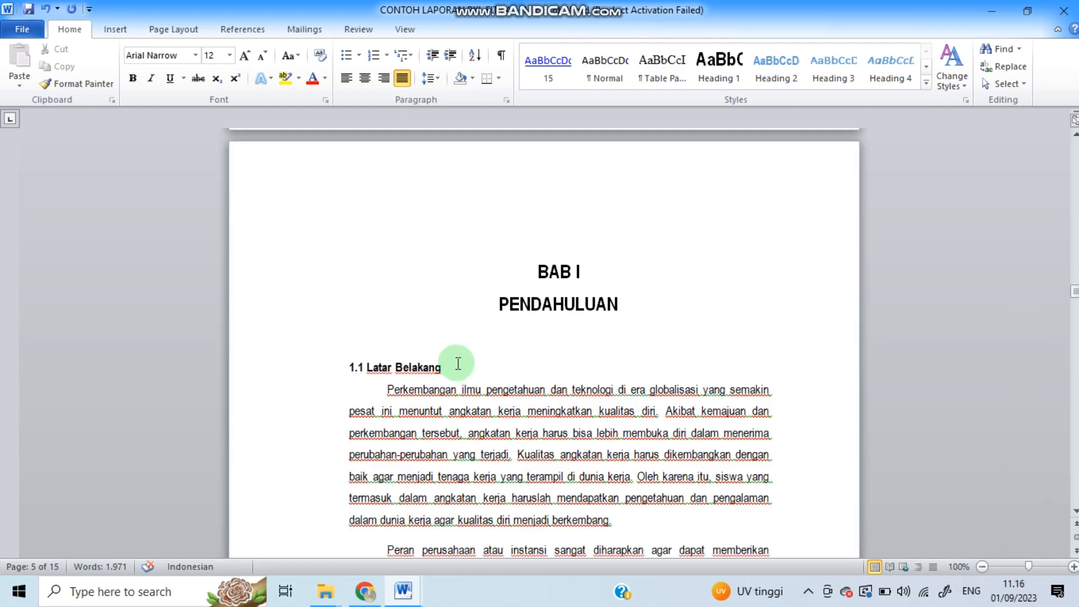
left_click(1072, 567)
left_click(1071, 567)
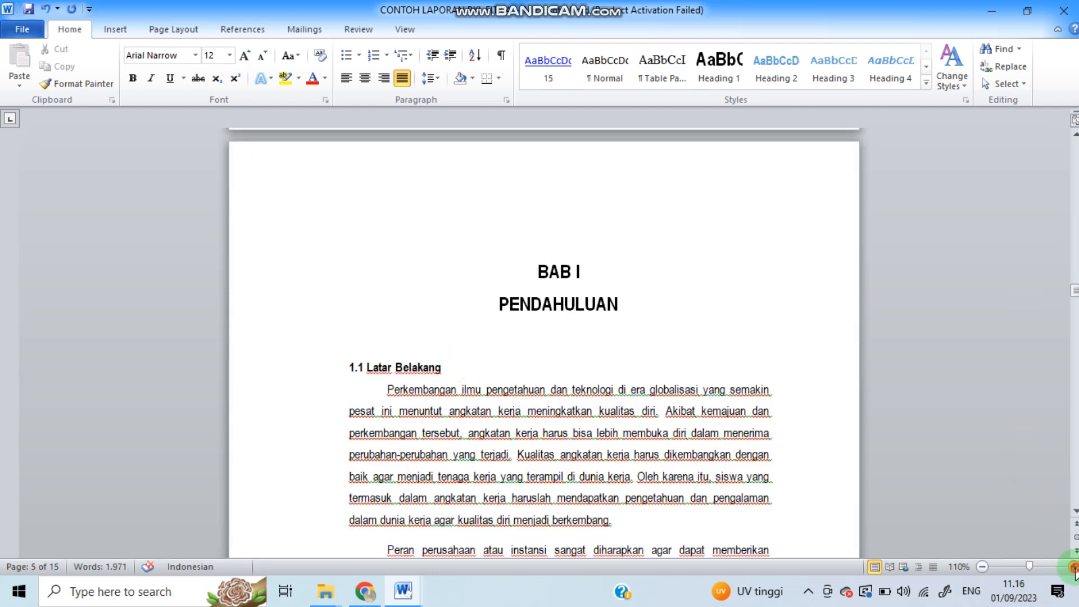
left_click(1071, 567)
left_click(1071, 567)
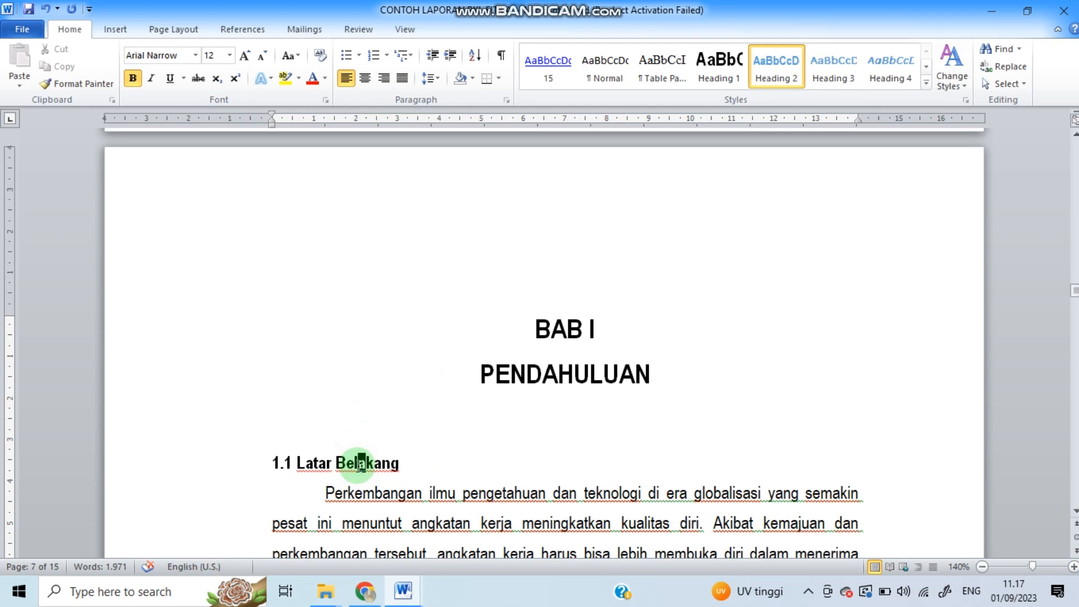
left_click_drag(414, 465, 264, 458)
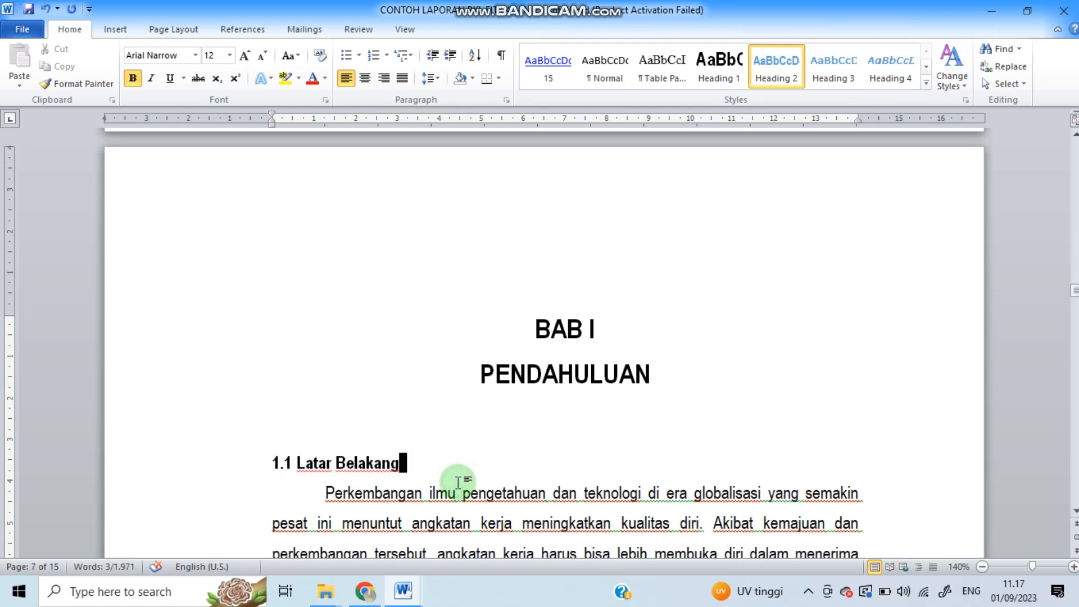
left_click(782, 69)
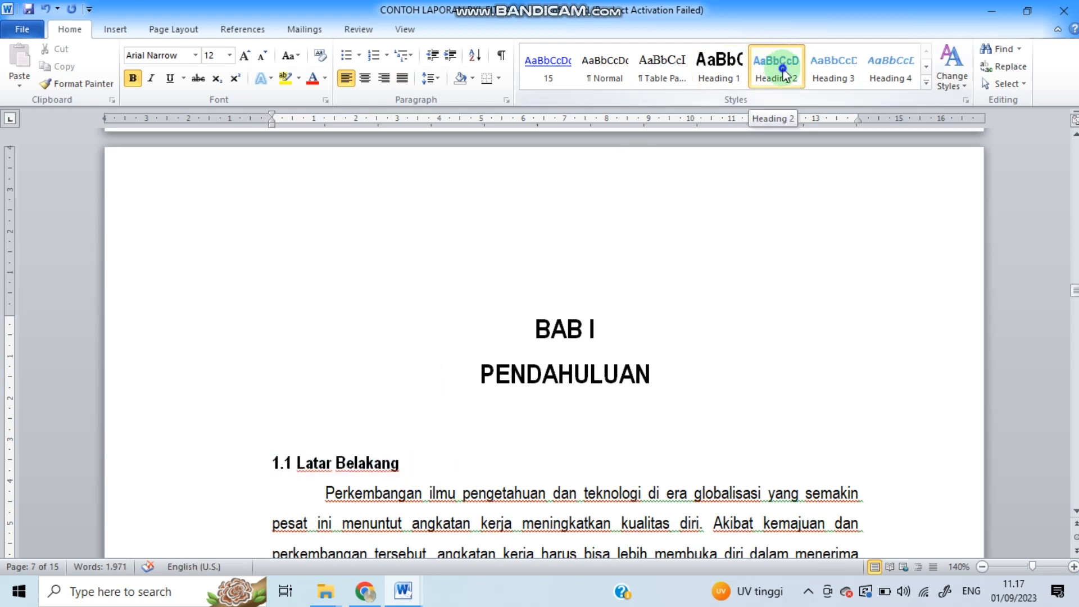
Modify the Heading 2 style to Arial Narrow, 12 pt, without bold, with the Automatic font color, and accept the changes.
right_click(784, 75)
left_click(815, 97)
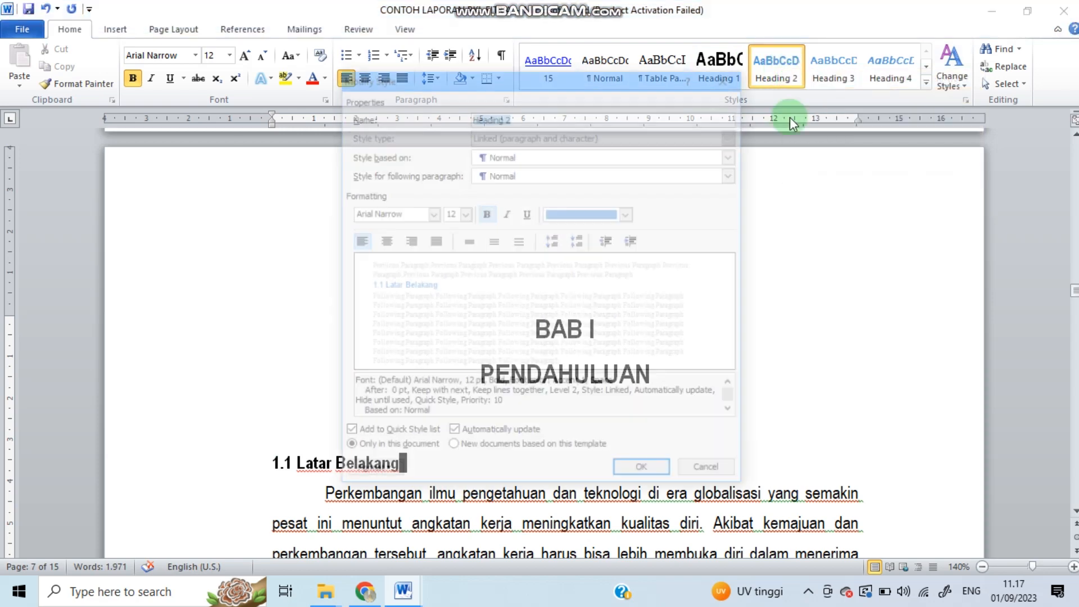
left_click(432, 214)
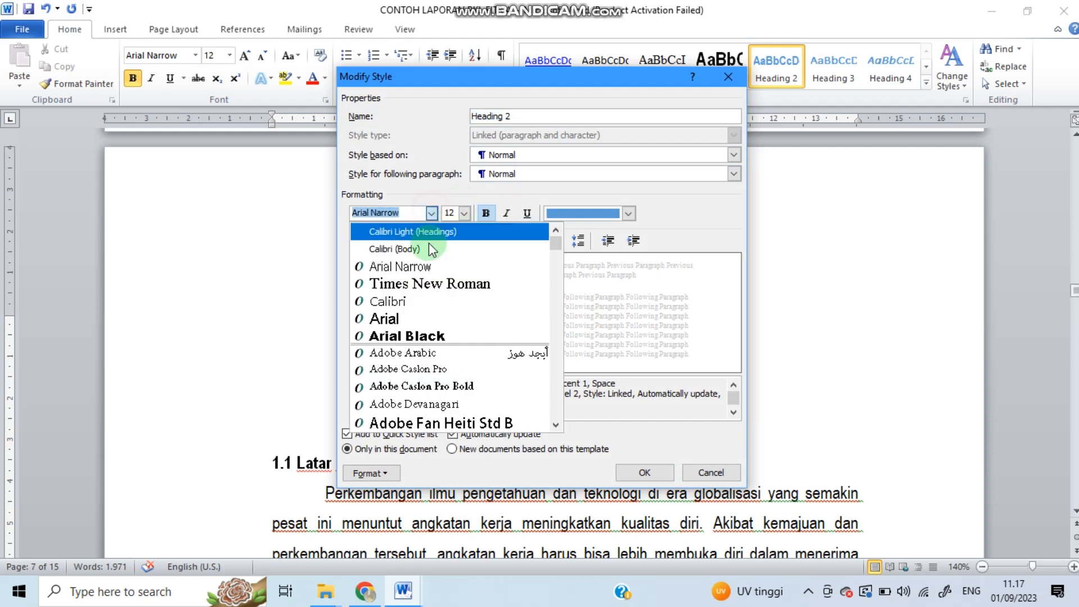
left_click(427, 269)
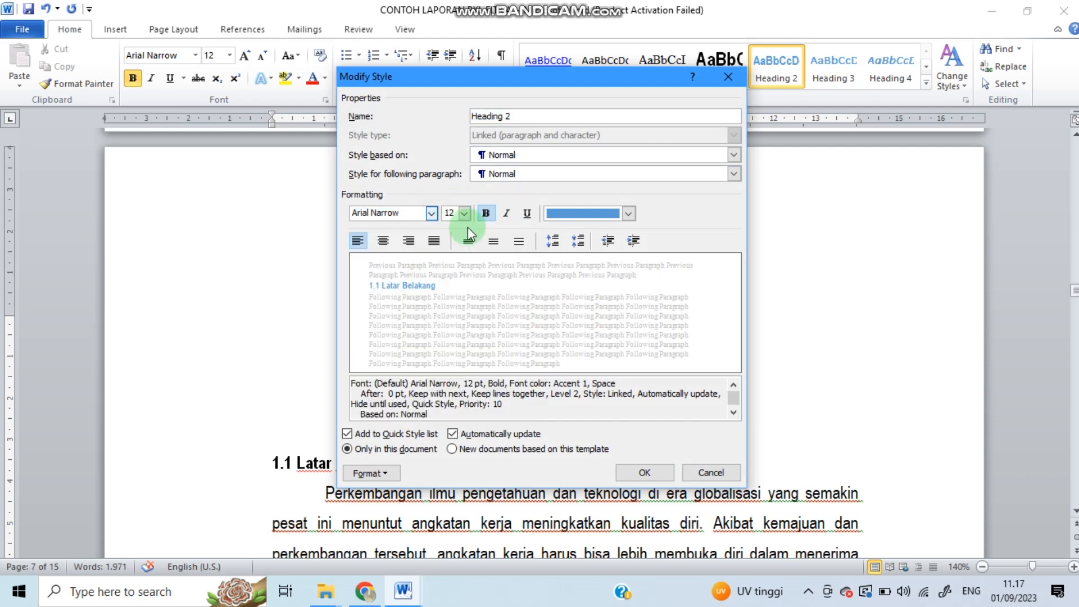
left_click(464, 214)
left_click(460, 257)
left_click(487, 214)
left_click(487, 214)
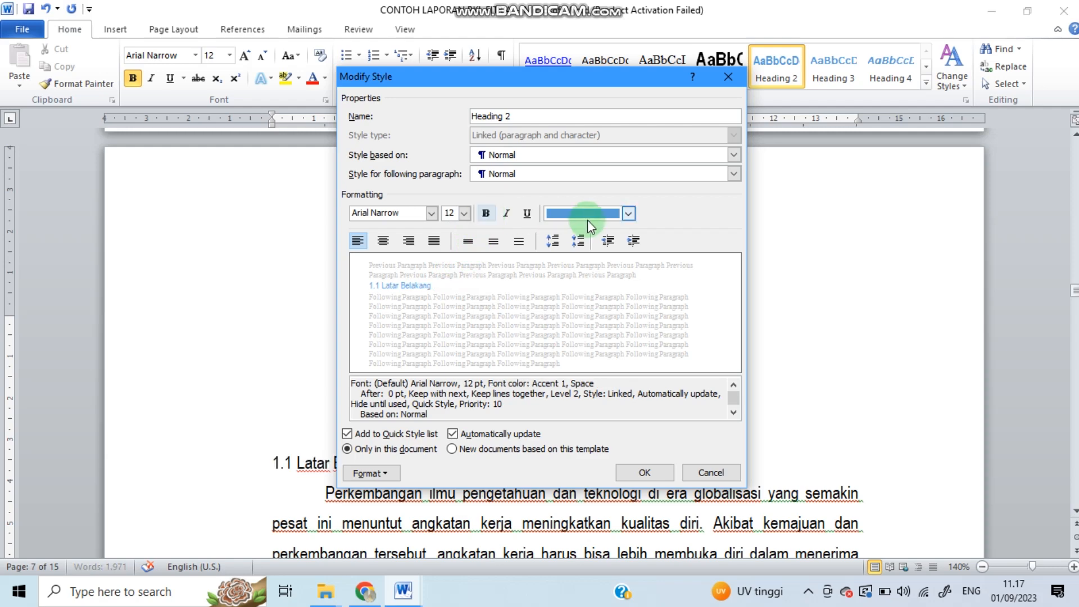
left_click(630, 214)
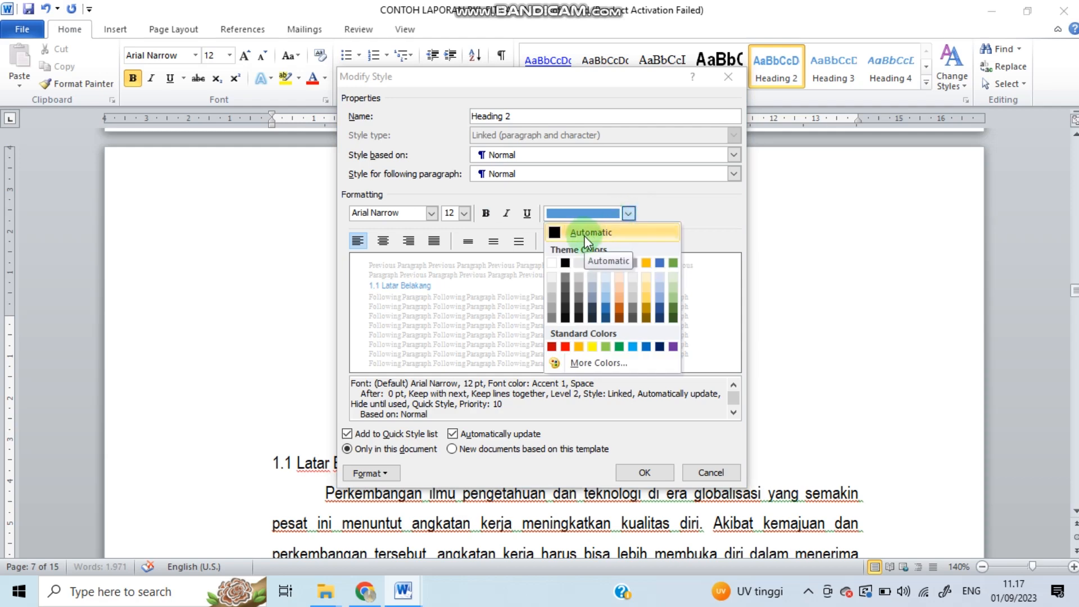
left_click(585, 235)
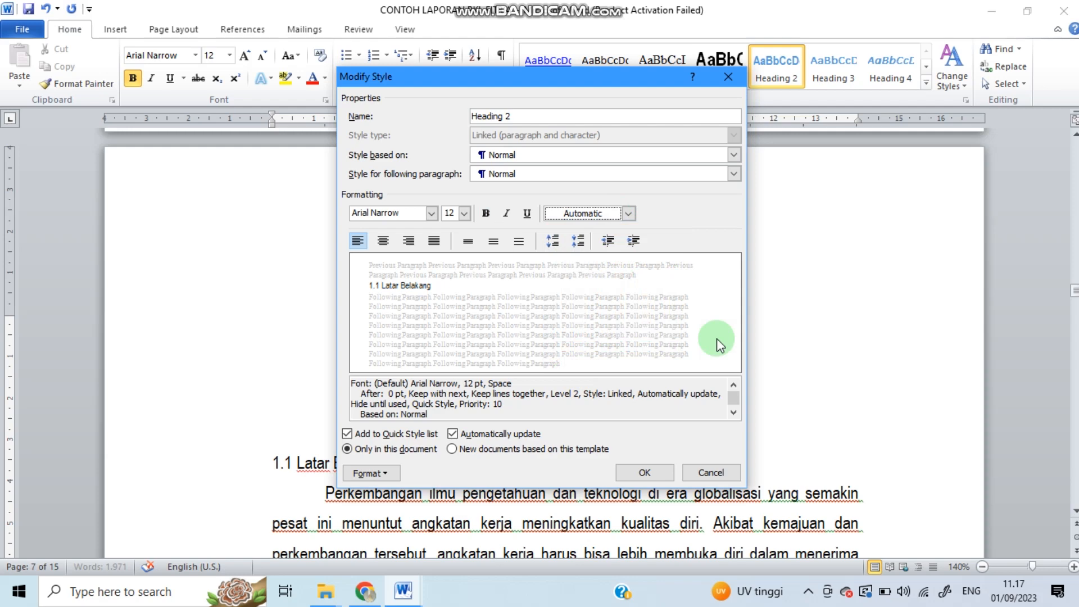
left_click(641, 473)
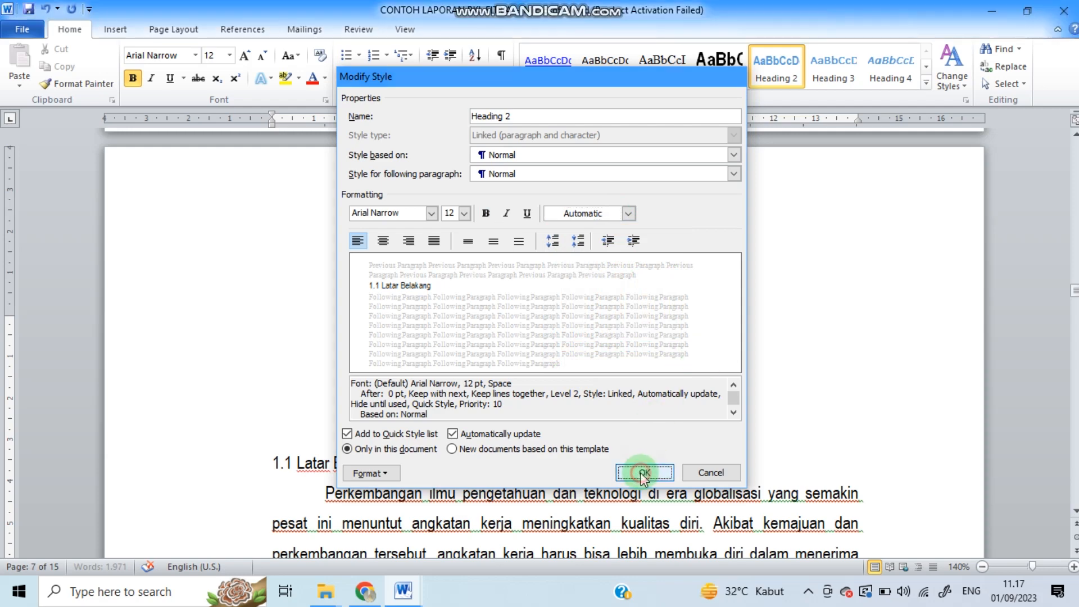
Modify the Heading 2 style again to make it bold, and select the 1.1 Latar Belakang subheading.
right_click(767, 71)
left_click(806, 102)
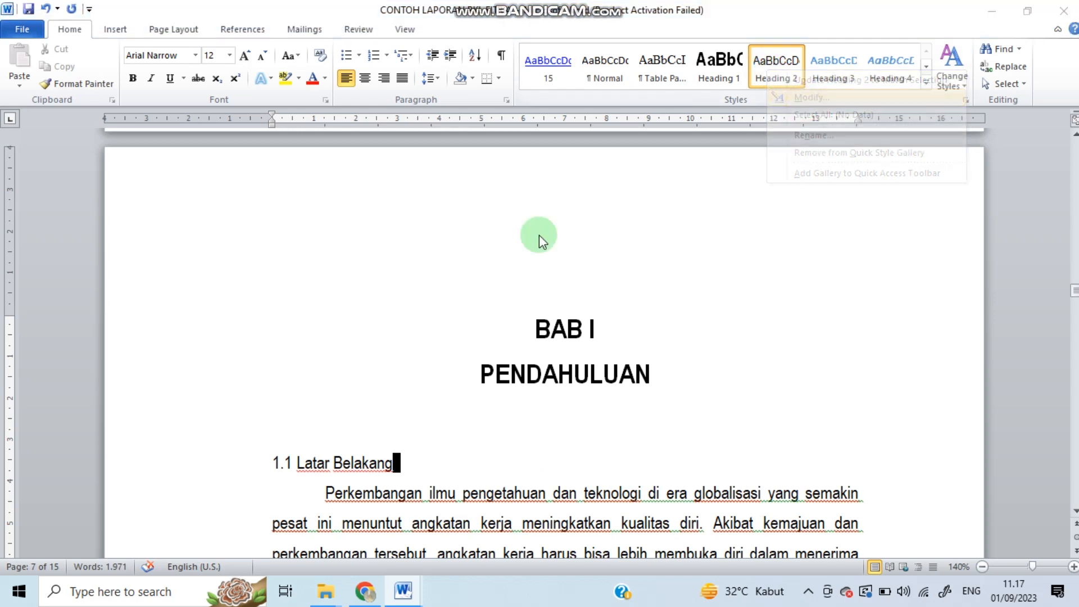
left_click(486, 214)
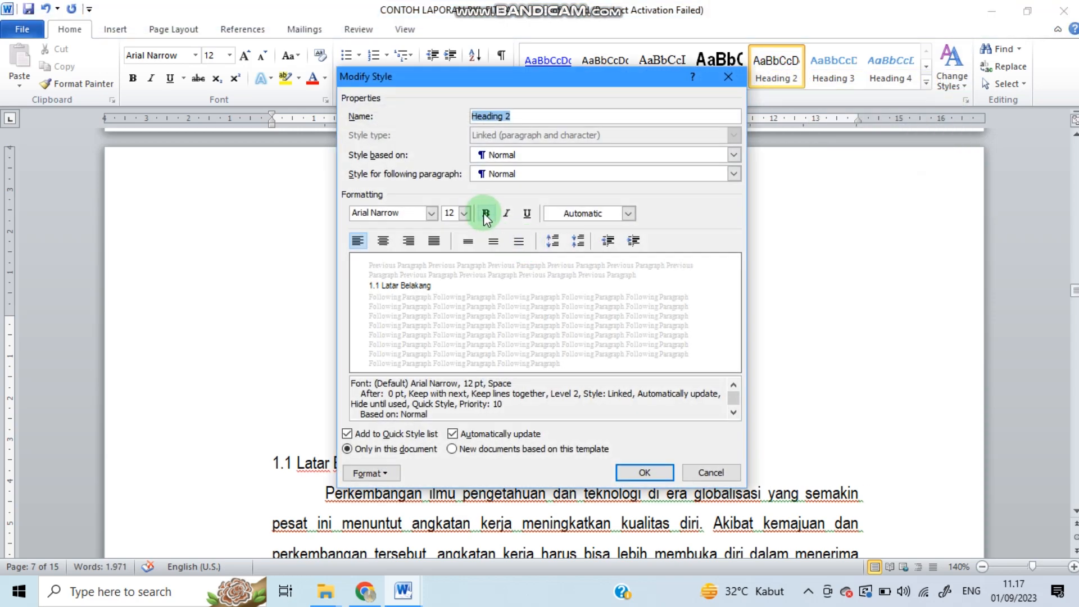
left_click(645, 473)
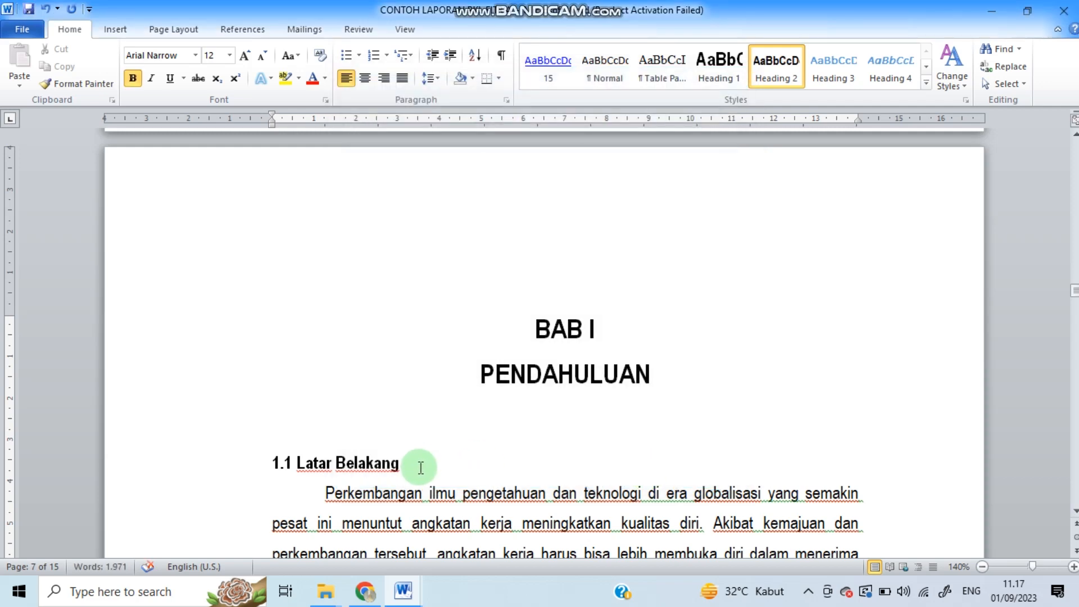
left_click_drag(419, 463, 270, 455)
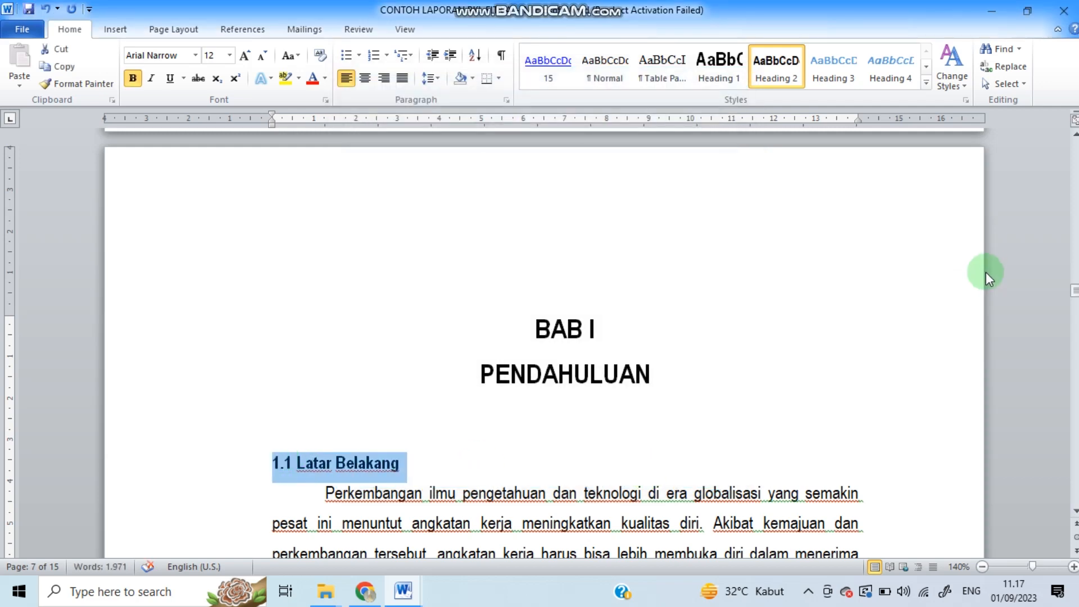
Apply the Heading 2 style to the 1.2 Maksud dan Tujual PKL subheading.
left_click_drag(1075, 291, 1075, 325)
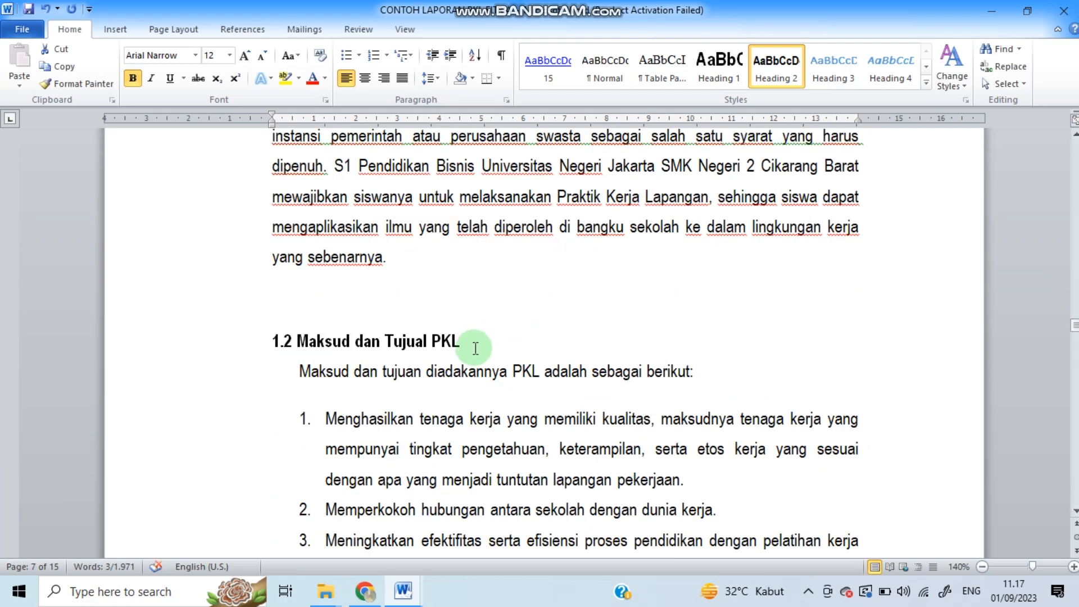
left_click_drag(480, 343, 274, 345)
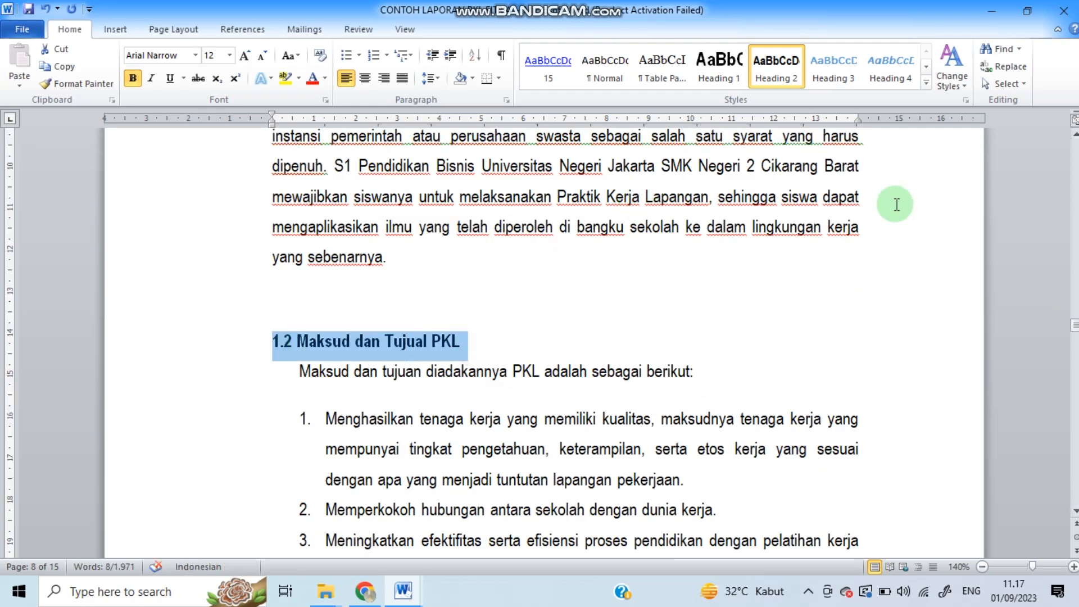
left_click(772, 71)
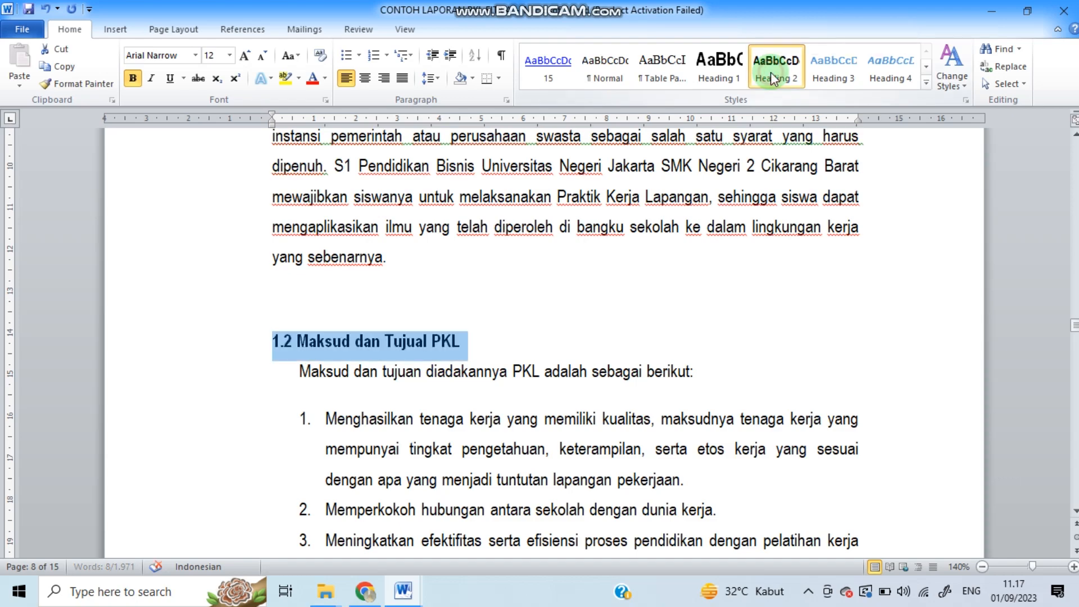
Apply the Heading 2 style to the subheadings 1.3, 1.4, 2.1, 2.2, 3.1 and 3.2 together.
left_click_drag(1074, 325, 1075, 338)
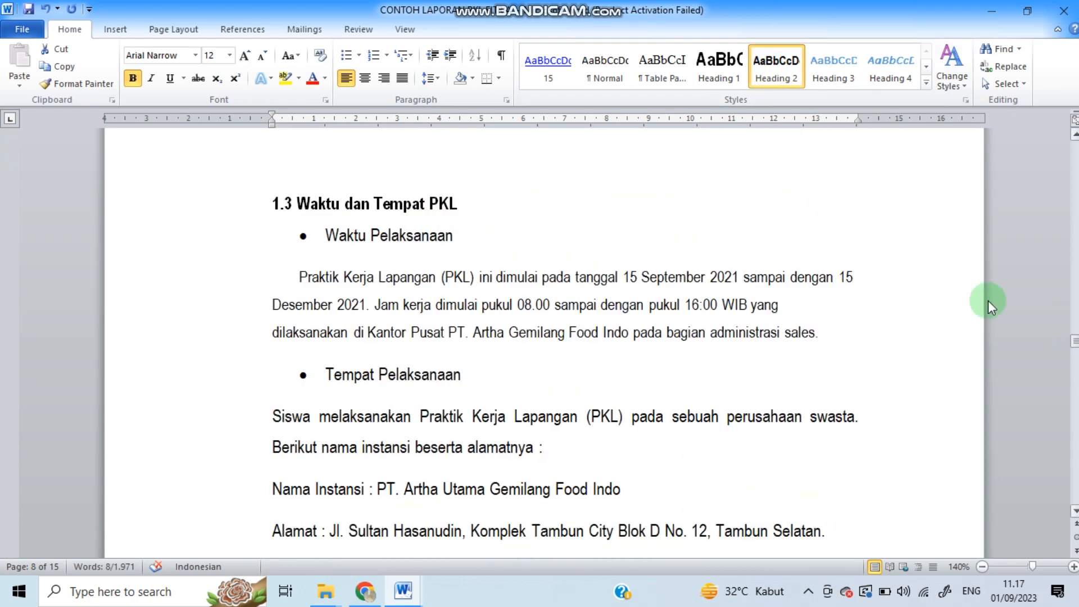
left_click(478, 203)
left_click_drag(477, 203, 272, 205)
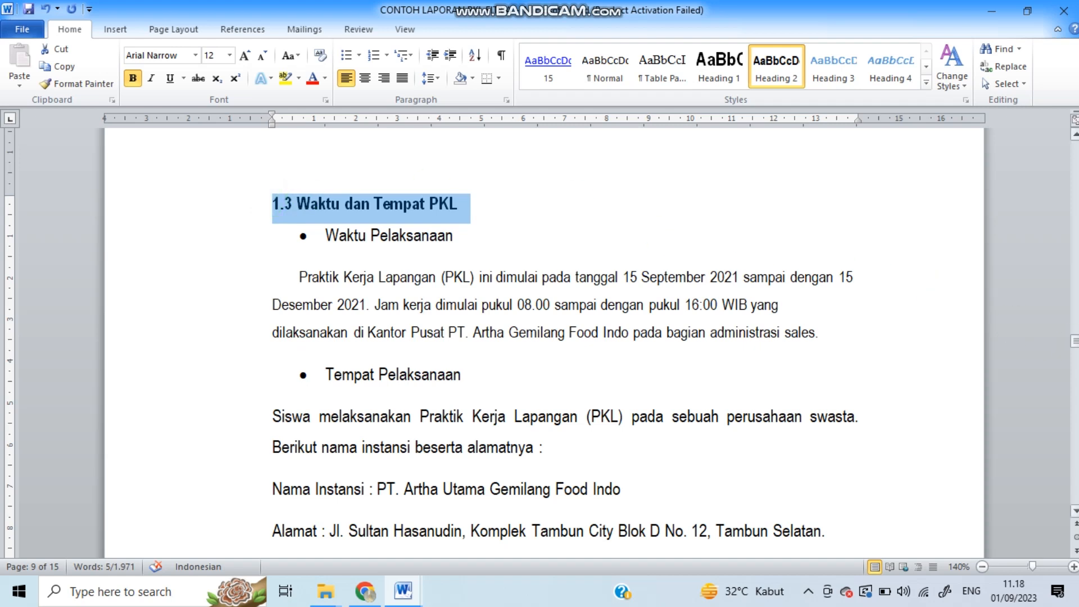
left_click_drag(1075, 341, 1075, 346)
triple_click(413, 320)
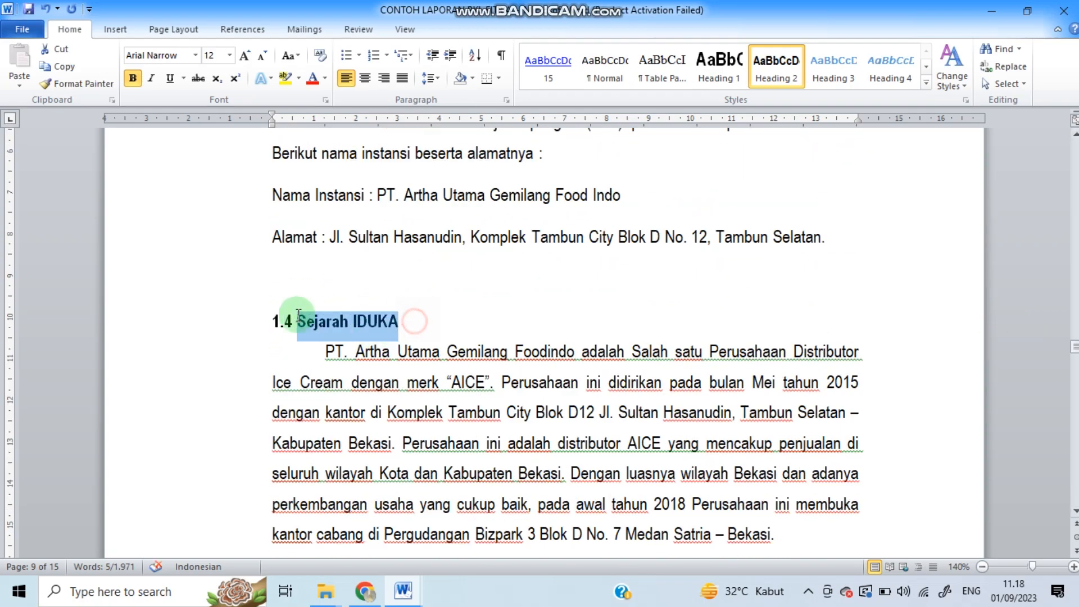
left_click_drag(1074, 347, 1075, 388)
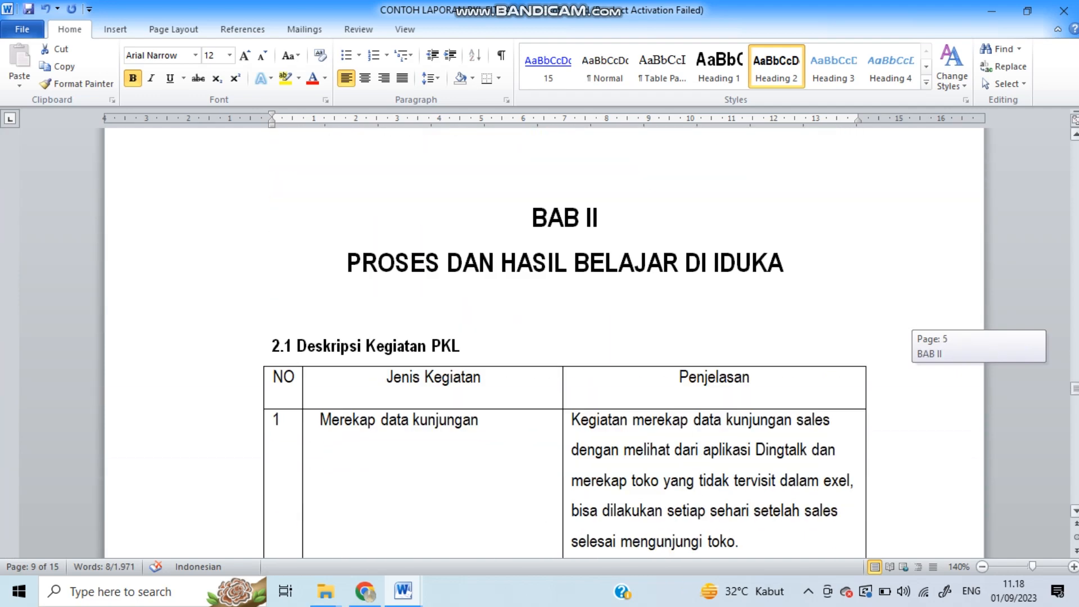
triple_click(471, 347)
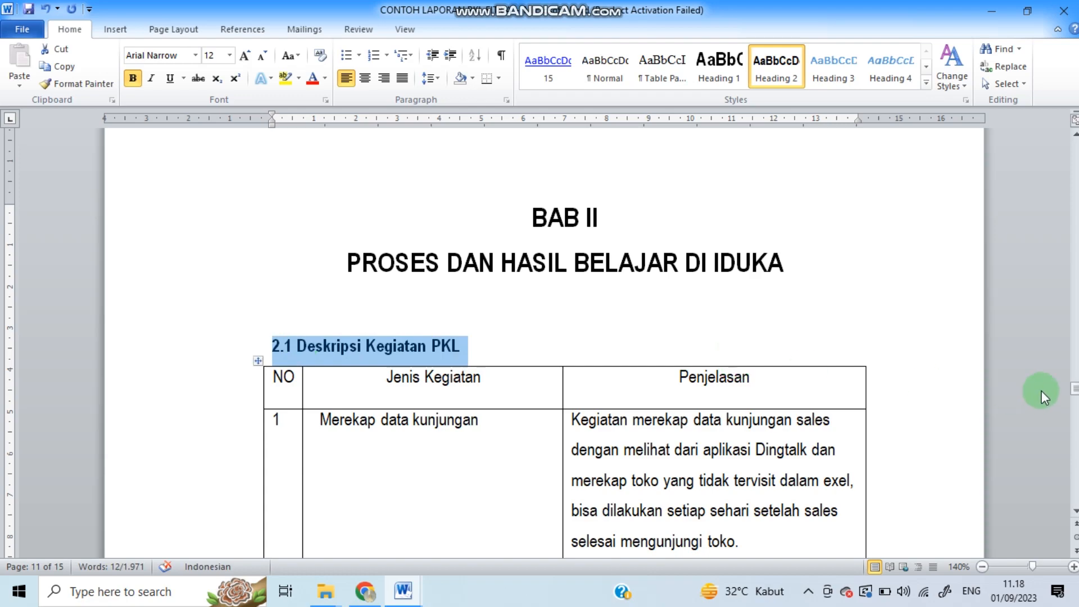
left_click_drag(1075, 388, 1074, 441)
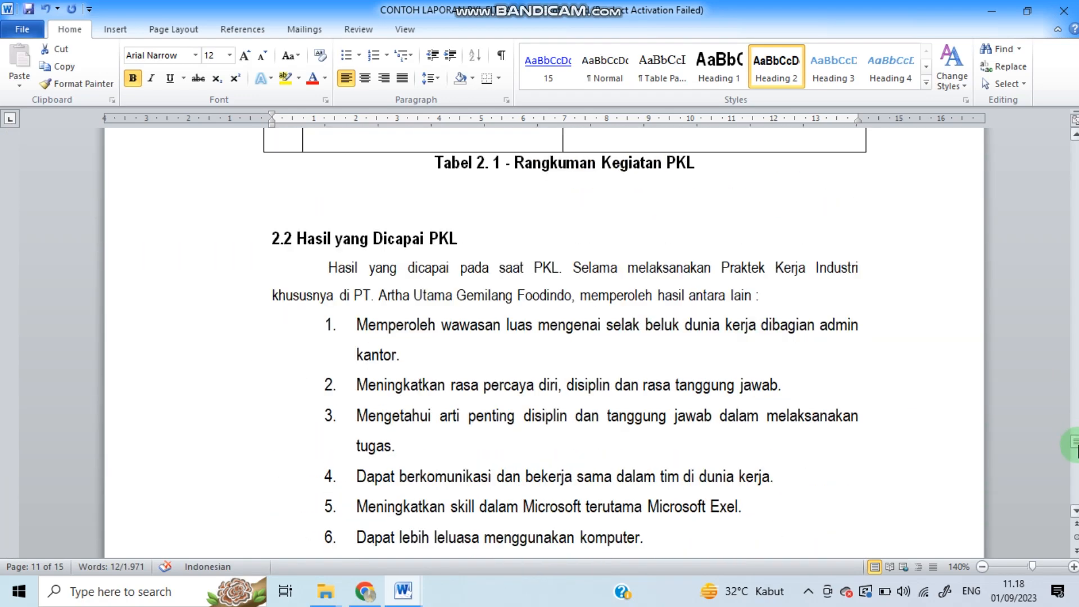
left_click_drag(460, 233, 269, 243)
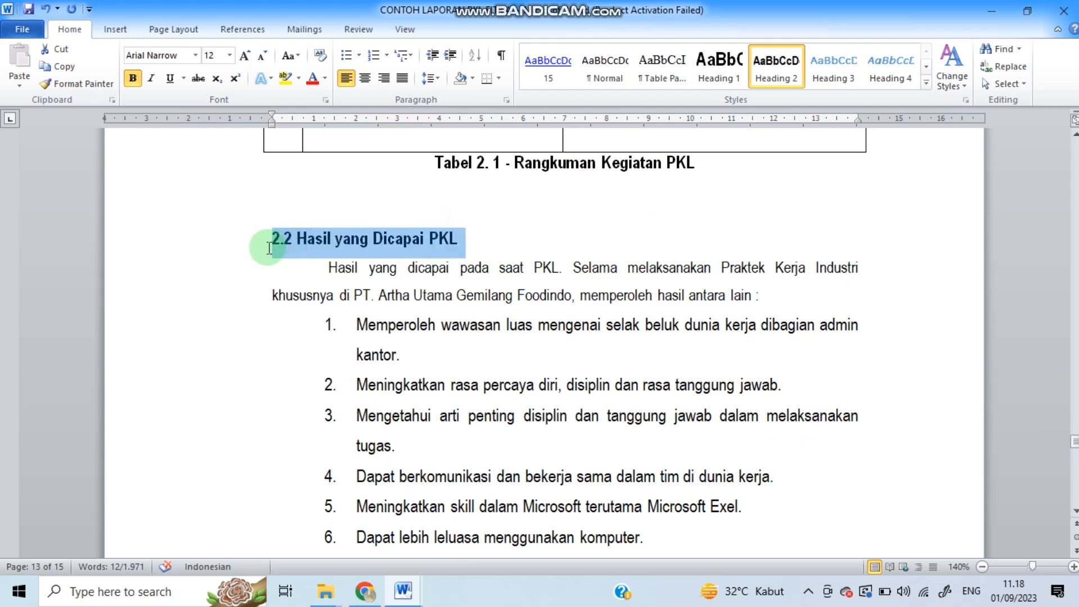
left_click_drag(1074, 442, 1075, 459)
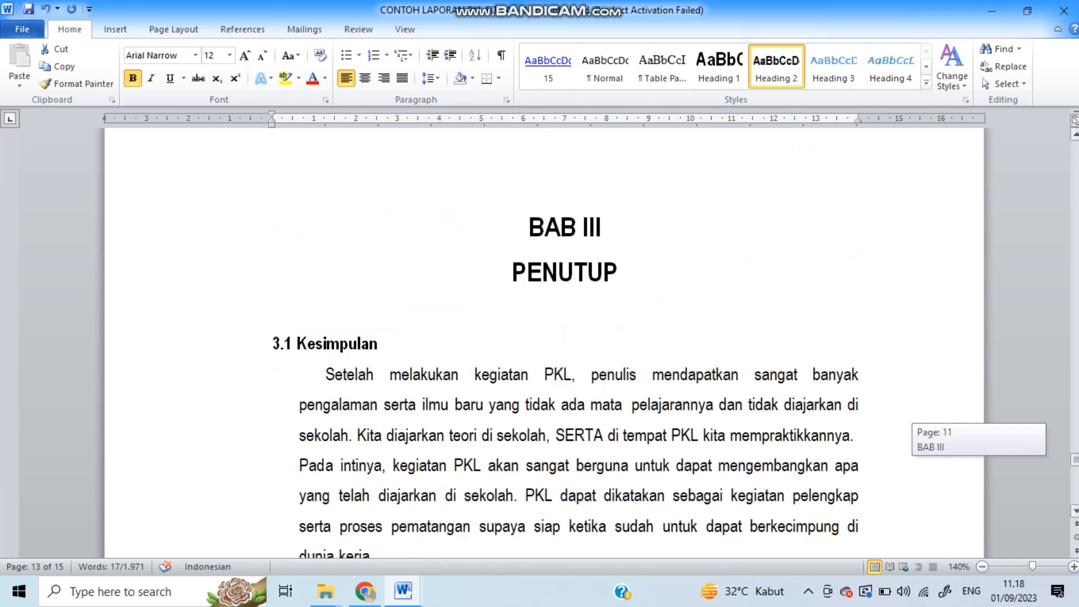
left_click(396, 336)
left_click_drag(362, 336, 248, 329)
left_click_drag(1075, 460, 1075, 464)
left_click_drag(362, 392, 217, 387)
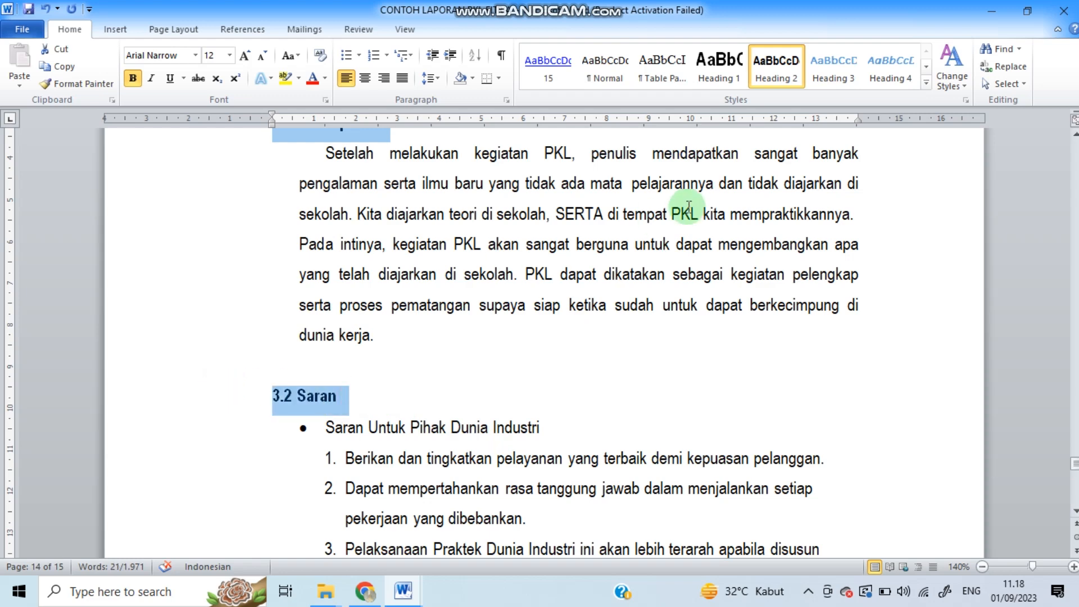
left_click(787, 74)
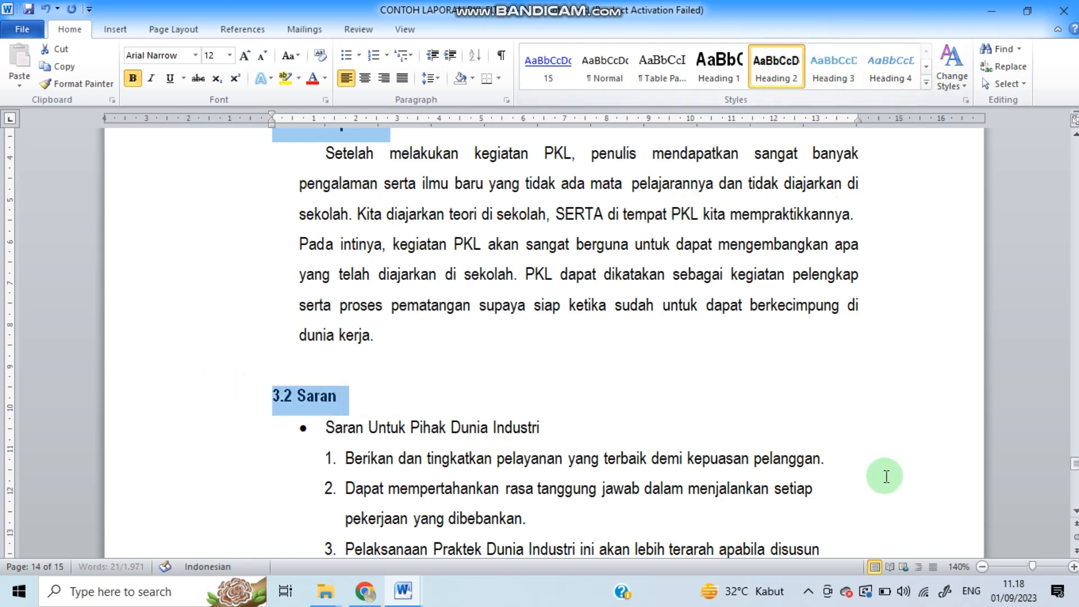
Examine the Heading 2 formatting of the numbered subheadings in BAB II and BAB III.
left_click(984, 568)
left_click(983, 568)
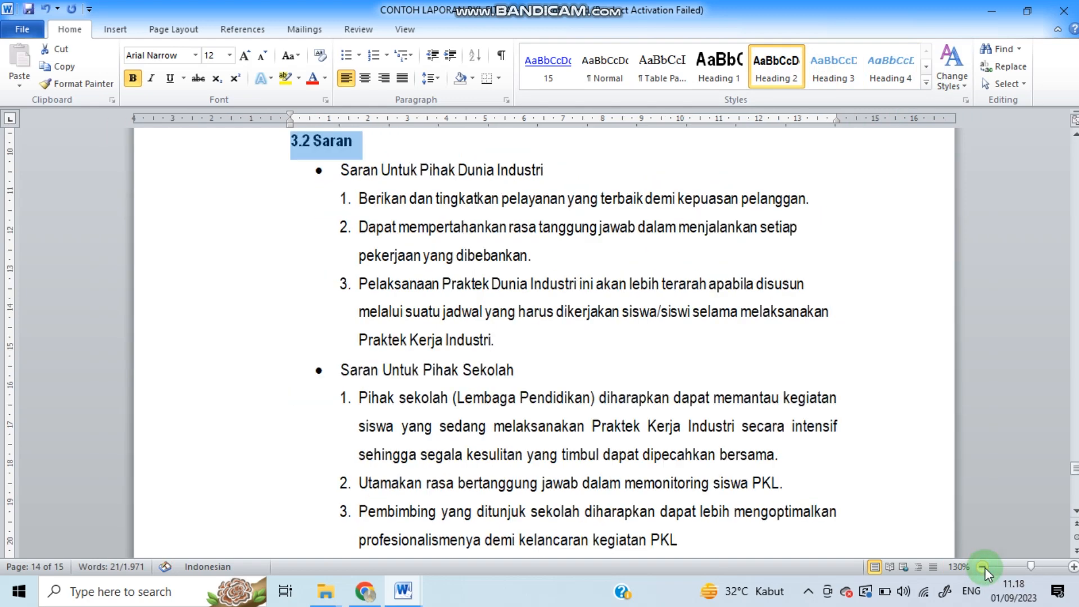
left_click(984, 568)
left_click(984, 568)
left_click(984, 567)
left_click(983, 567)
left_click(984, 567)
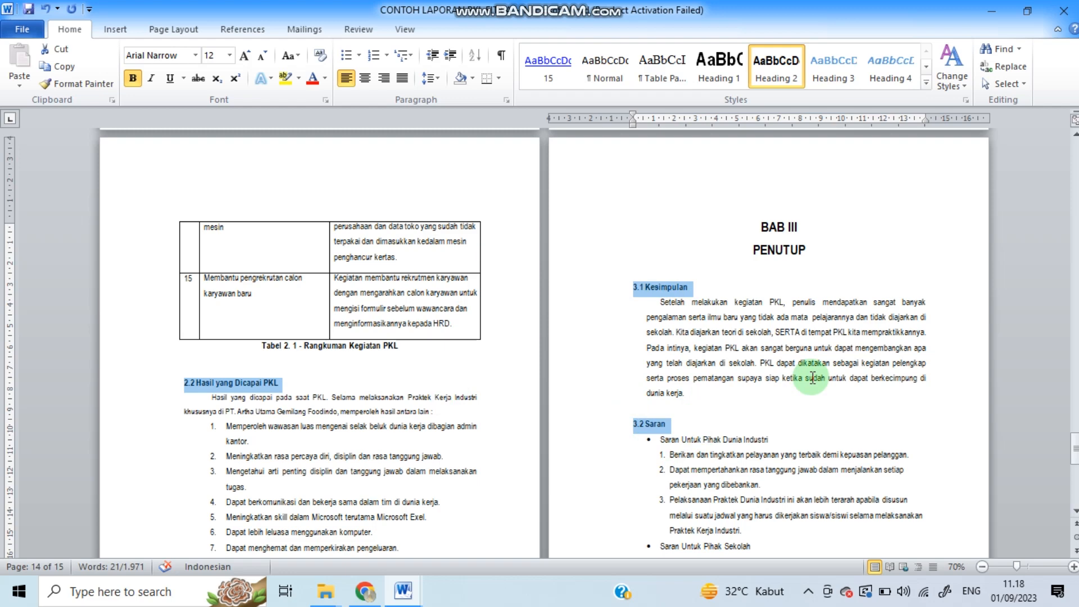
left_click(1027, 568)
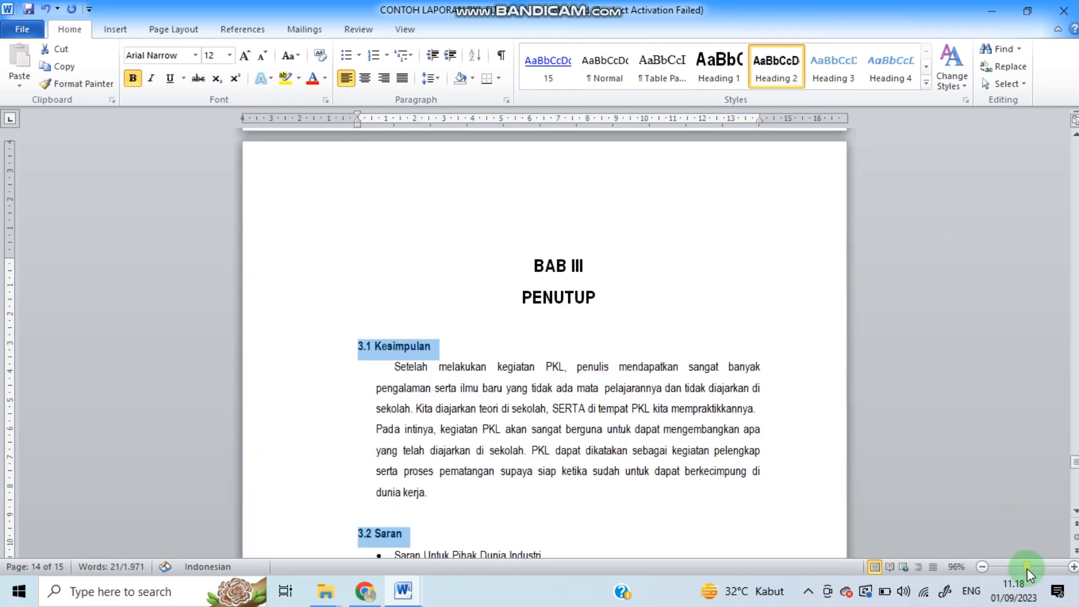
left_click(618, 410)
left_click(1021, 383)
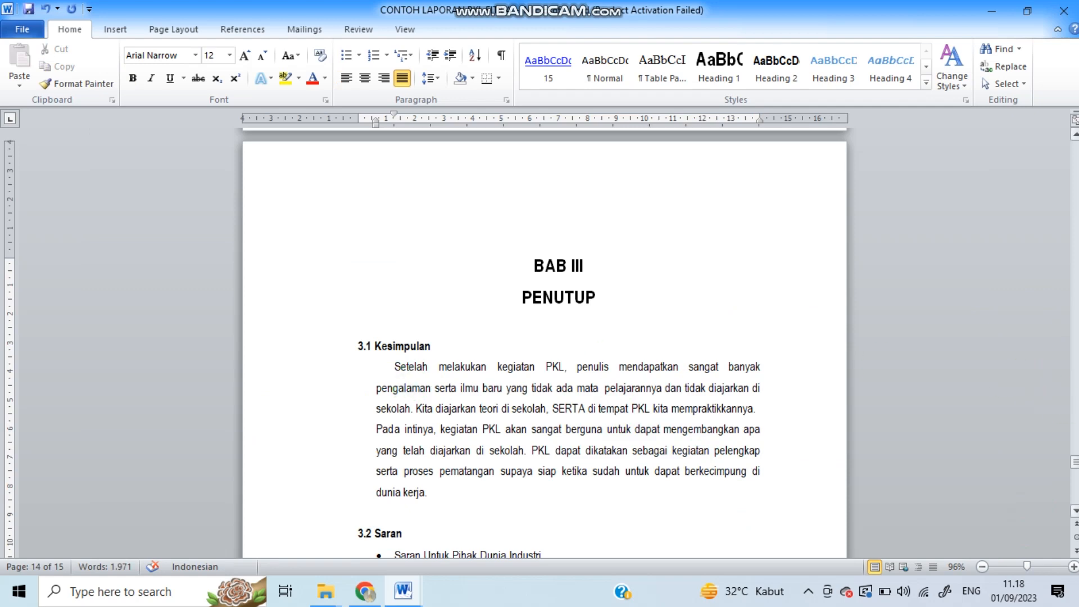
left_click_drag(1074, 460, 1074, 460)
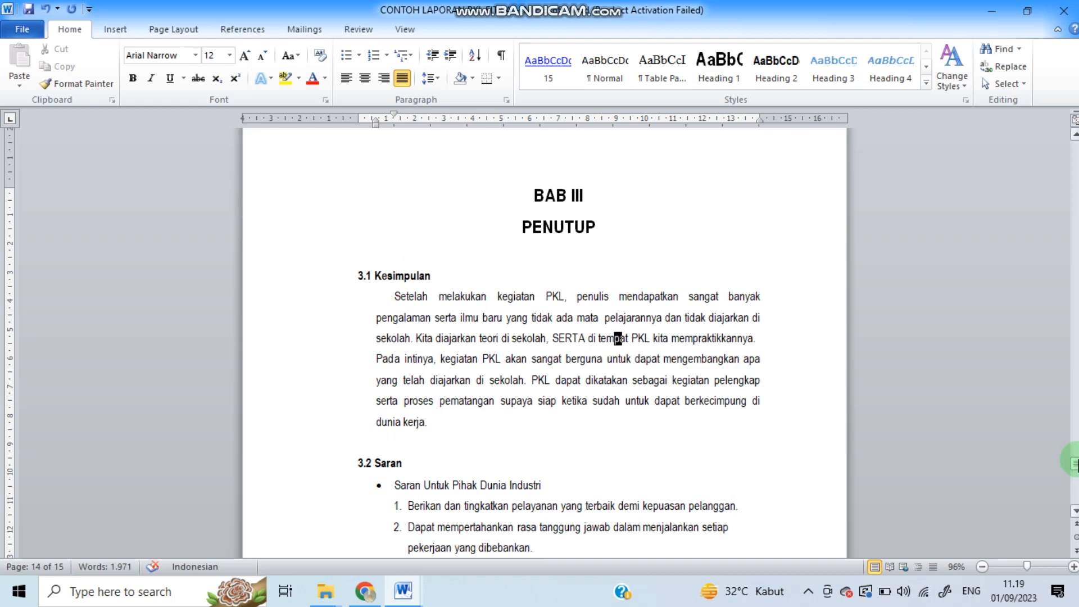
left_click(843, 66)
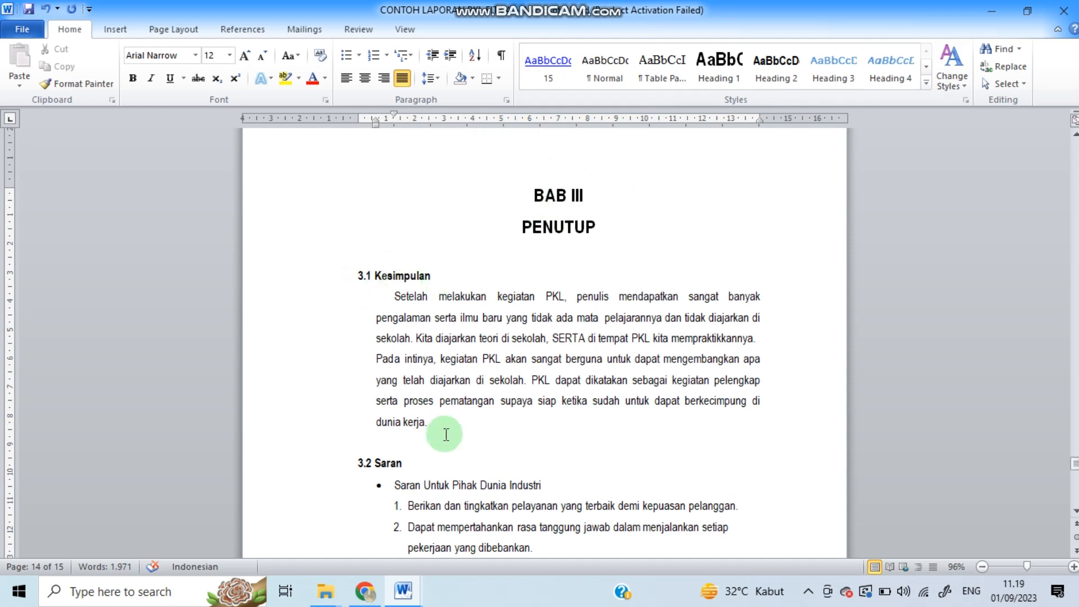
left_click(1074, 466)
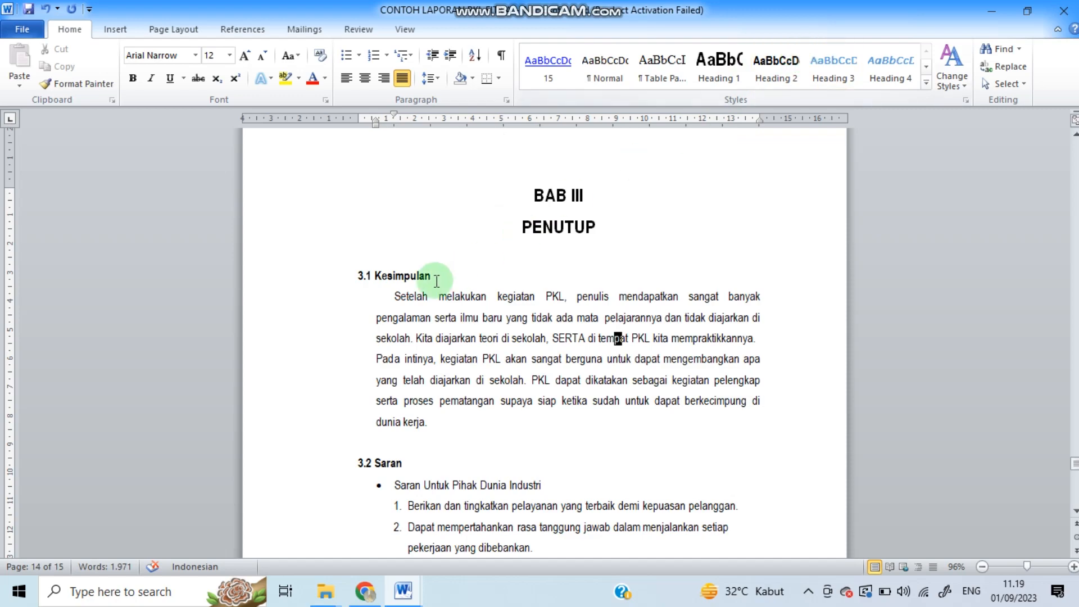
Insert an Automatic Table 1 table of contents on the line below the DAFTAR ISI title.
left_click_drag(1075, 464, 1075, 264)
left_click(593, 410)
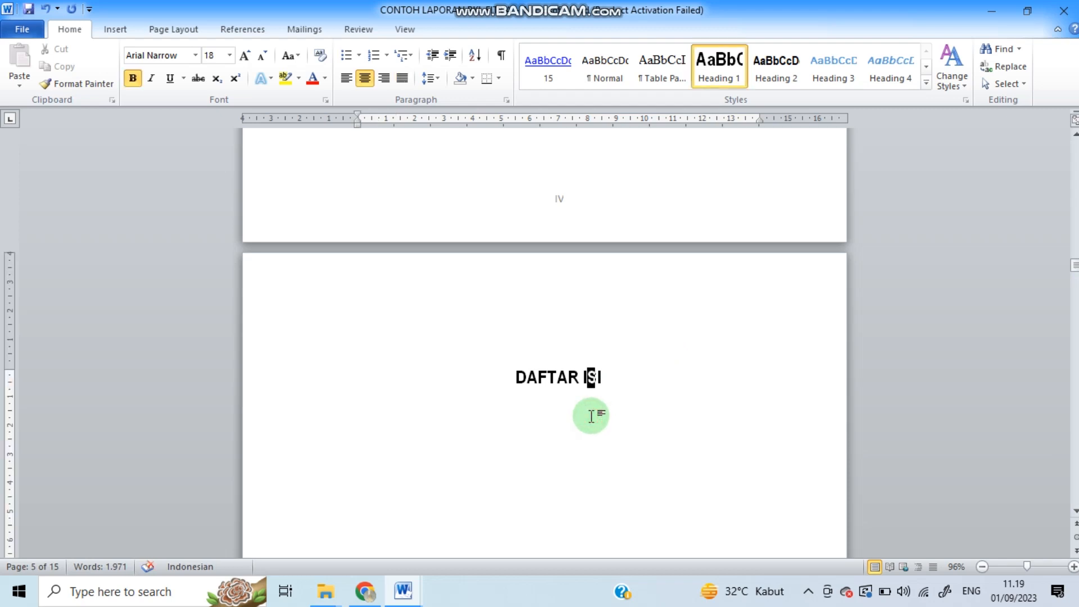
left_click(646, 381)
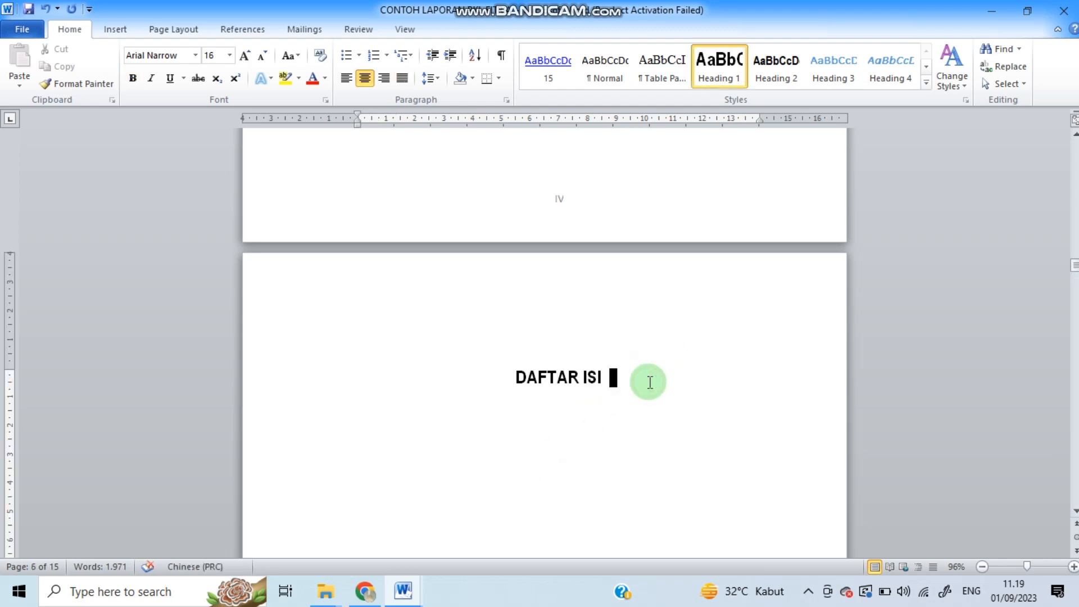
key("Return")
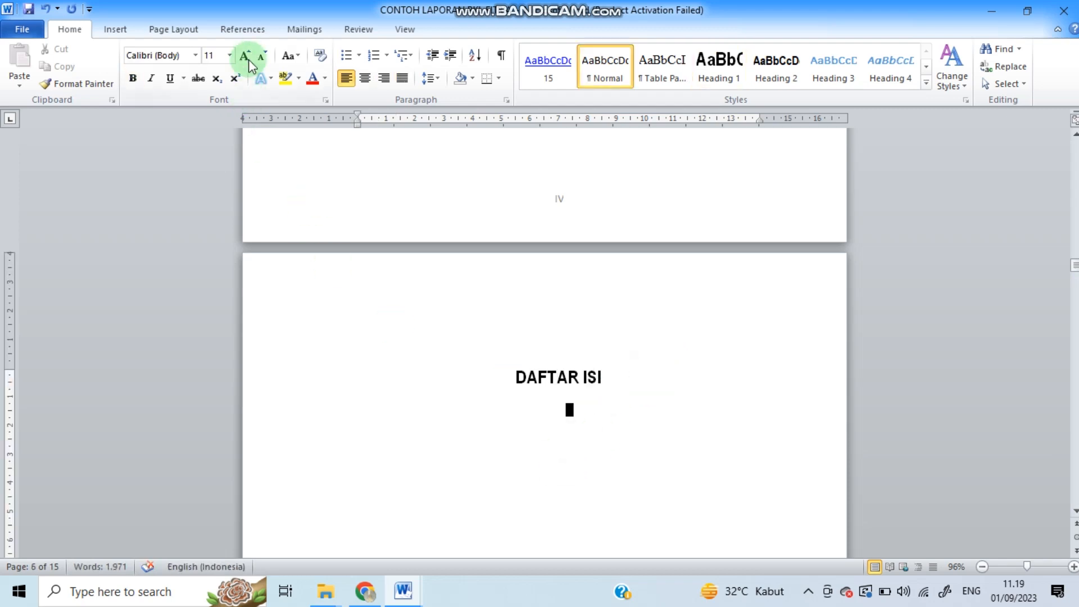
left_click(243, 27)
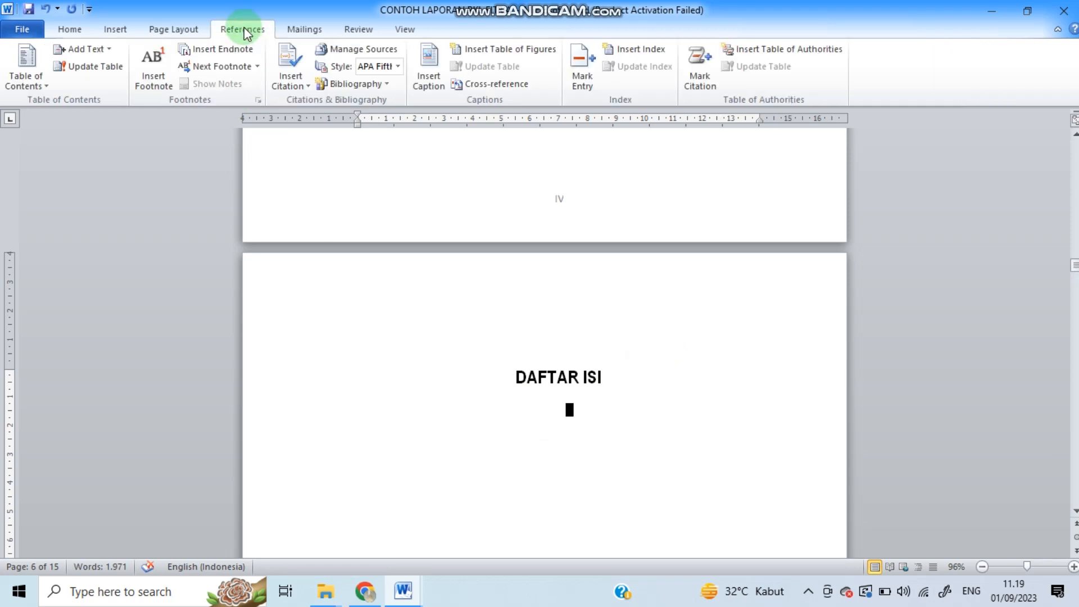
left_click(26, 75)
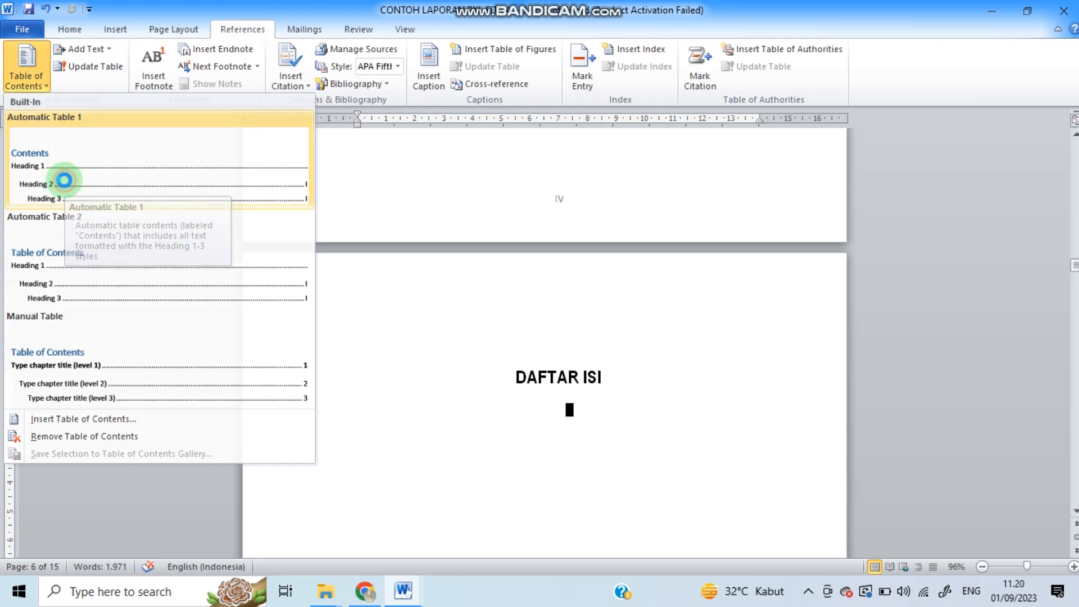
left_click(66, 186)
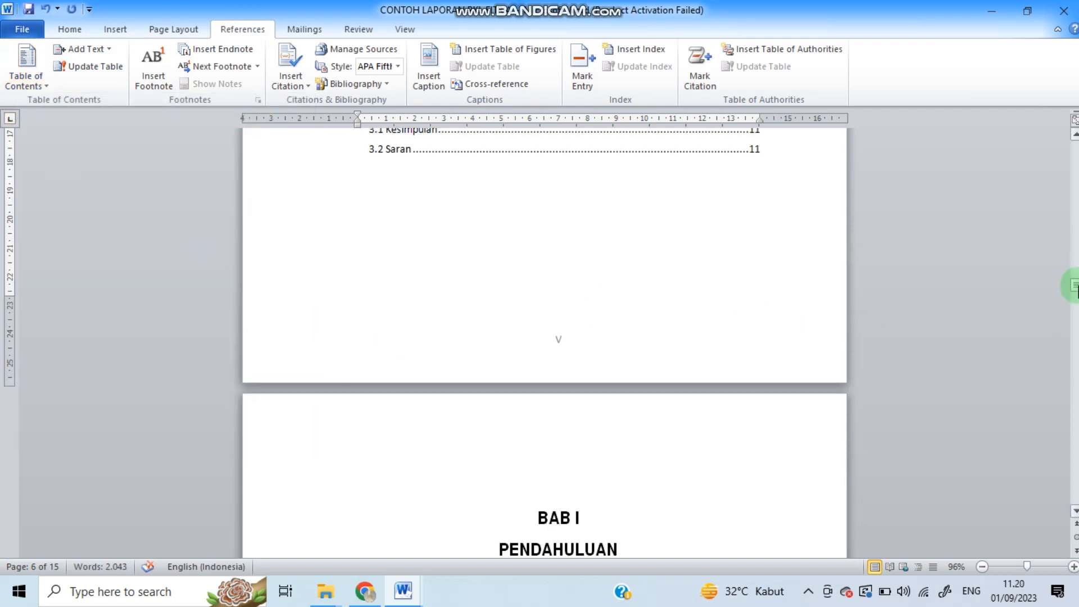
Delete the "Contents" title text above the entries of the inserted table of contents.
left_click_drag(1075, 287, 1075, 273)
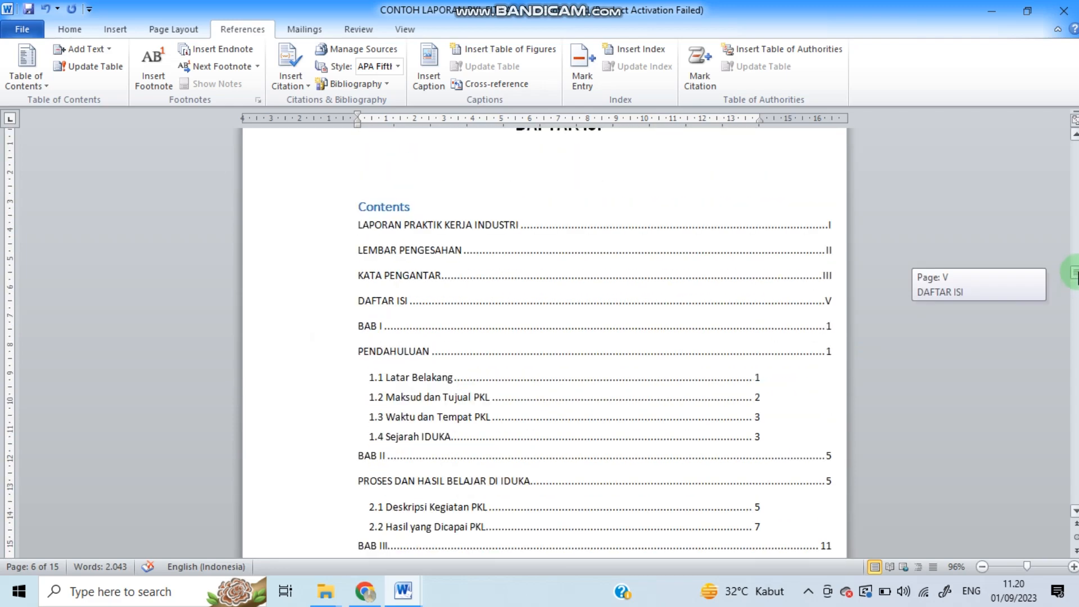
left_click(610, 220)
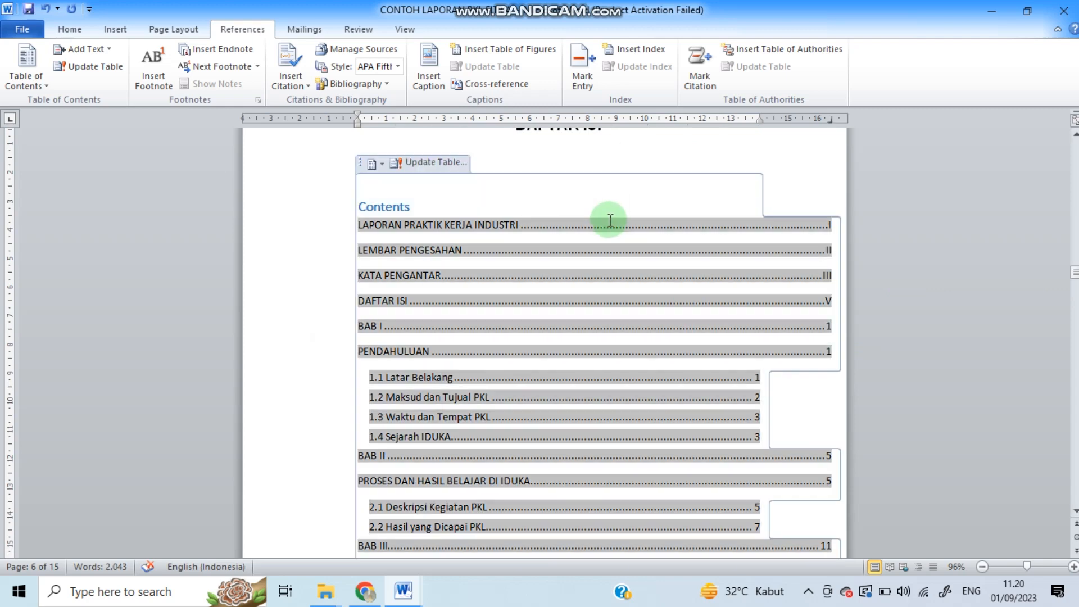
left_click_drag(433, 209, 344, 204)
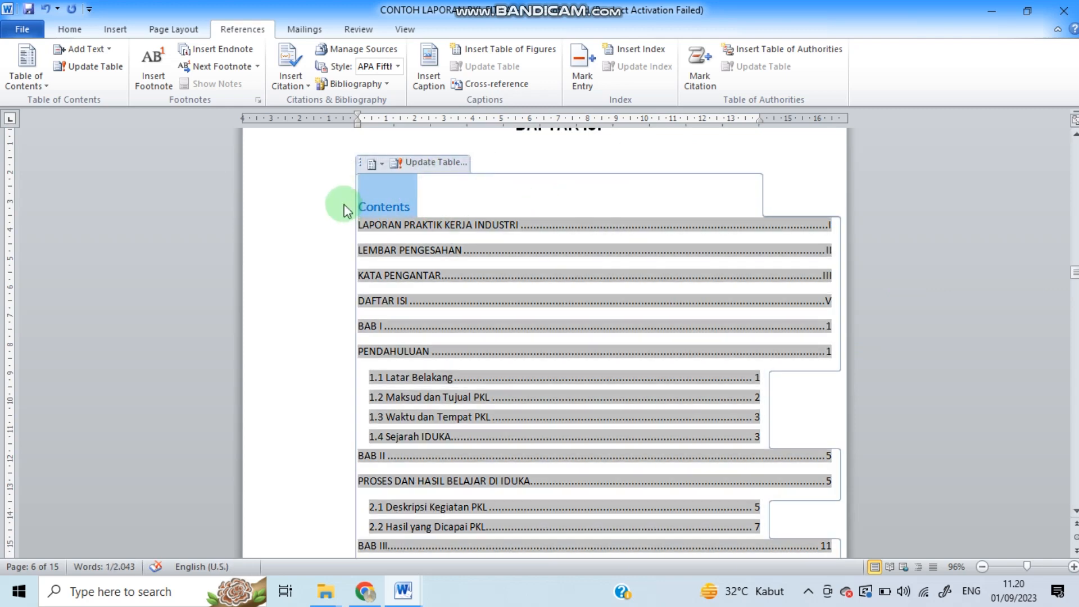
key("Delete")
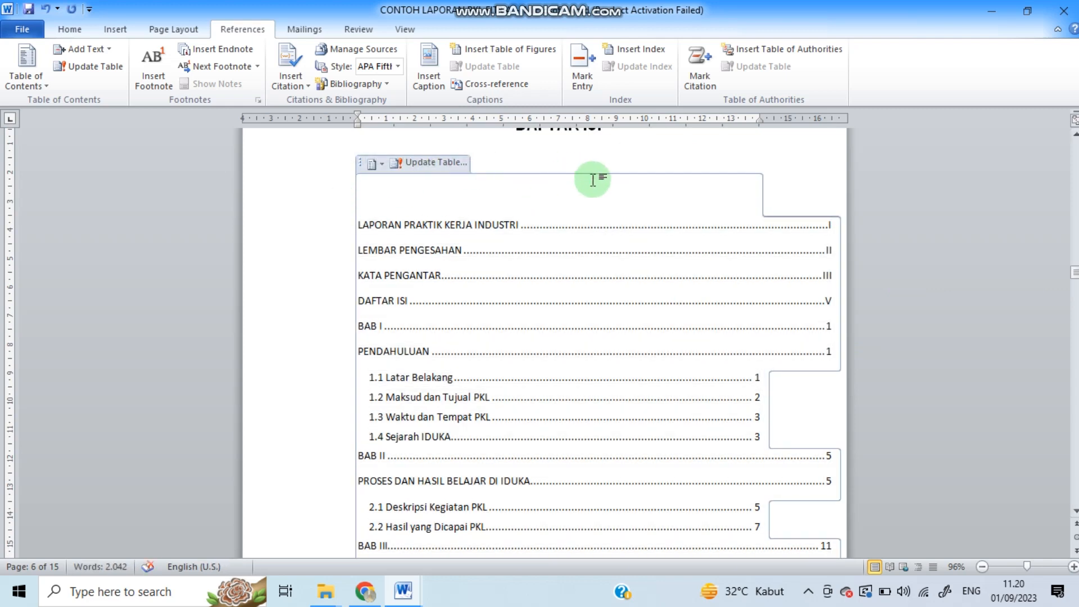
Set all table of contents entries to the Arial Narrow font at 12 pt.
left_click_drag(390, 203, 763, 239)
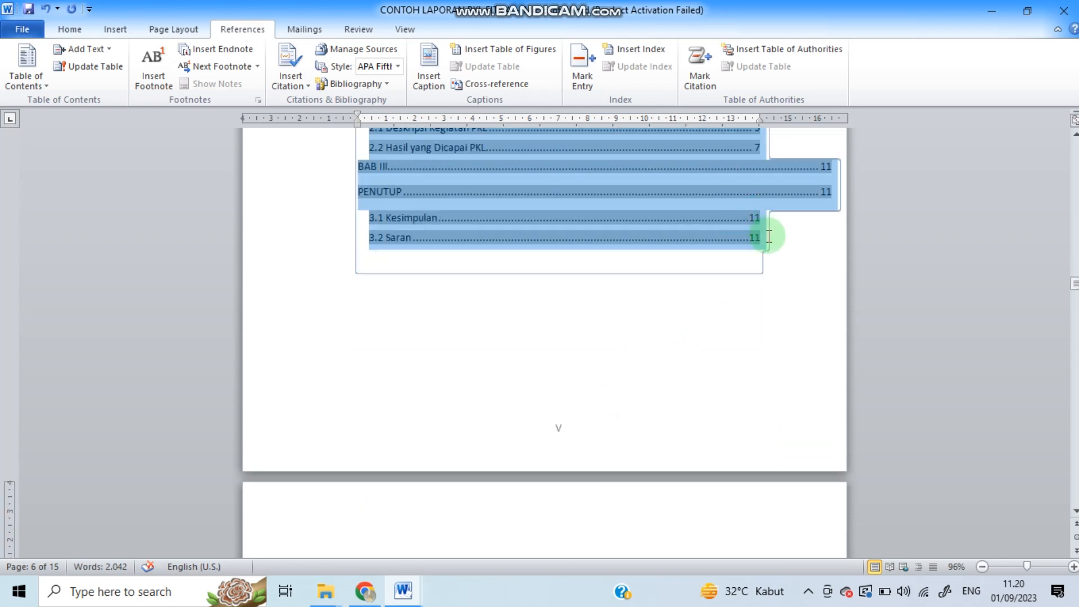
left_click(71, 29)
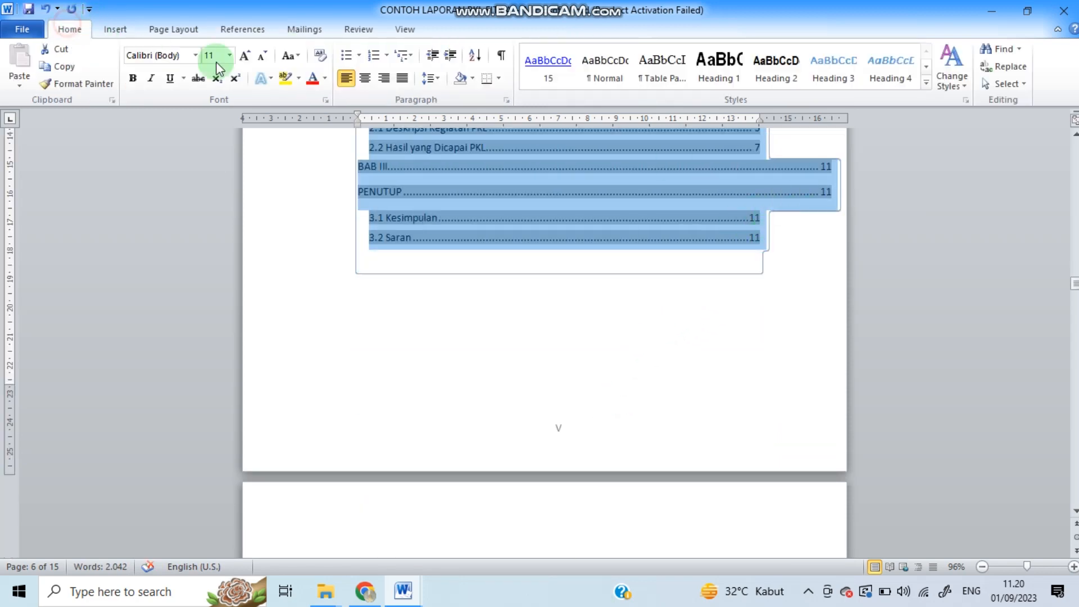
left_click(195, 55)
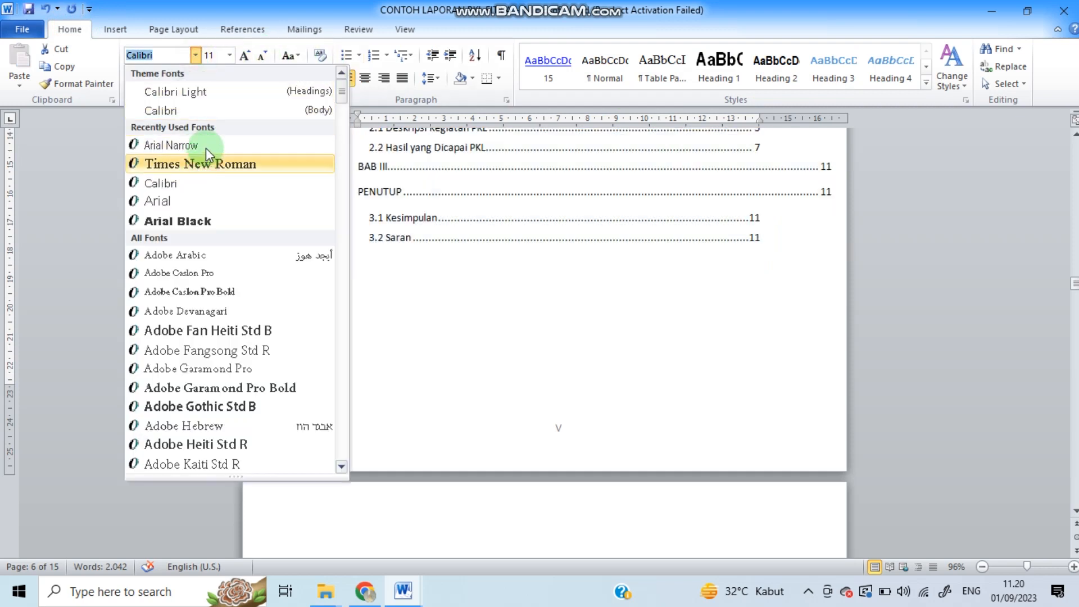
left_click(169, 146)
left_click(230, 55)
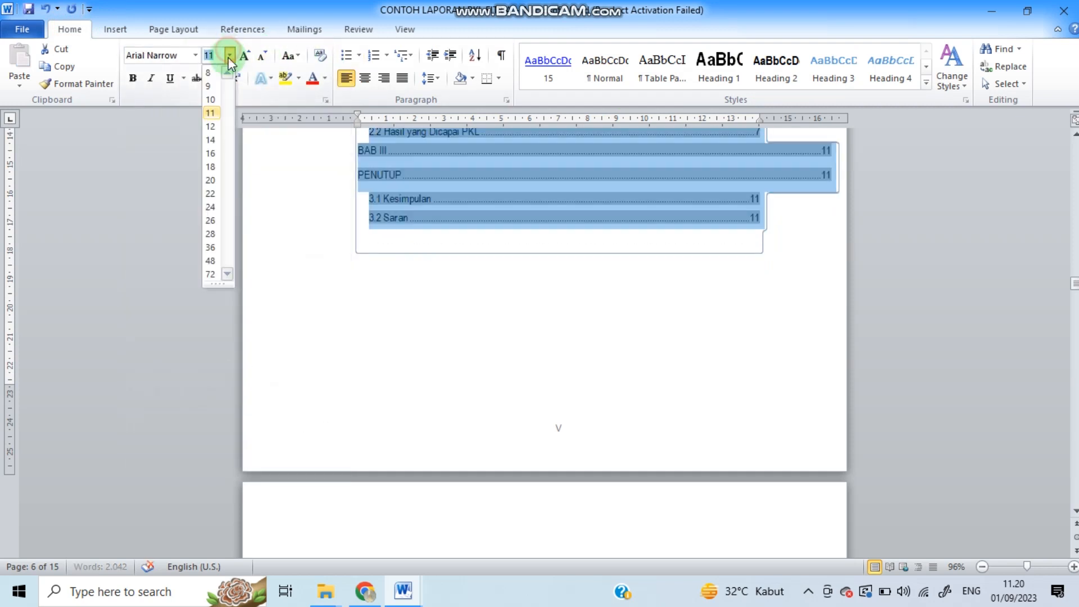
left_click(211, 126)
Set the table of contents entries to 1,5 line spacing and remove the space before their paragraphs.
left_click(431, 78)
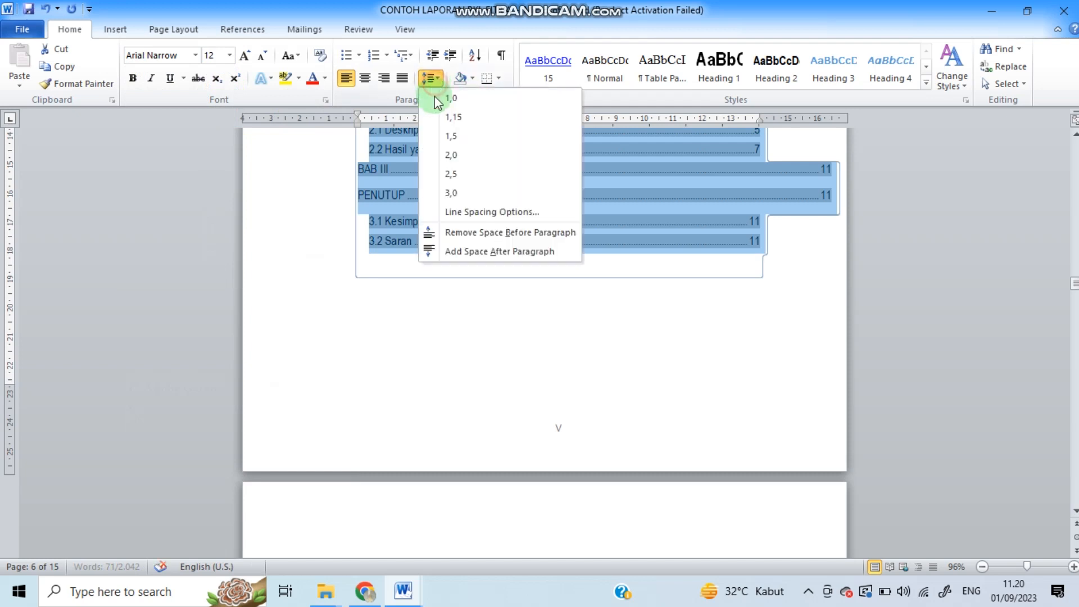
left_click(440, 139)
left_click(430, 78)
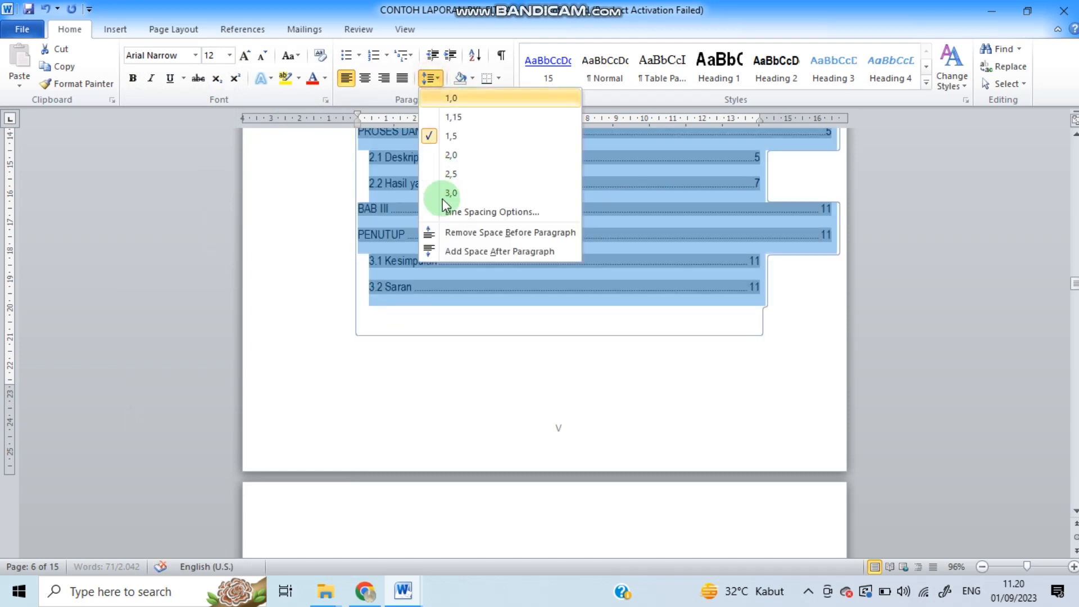
left_click(445, 229)
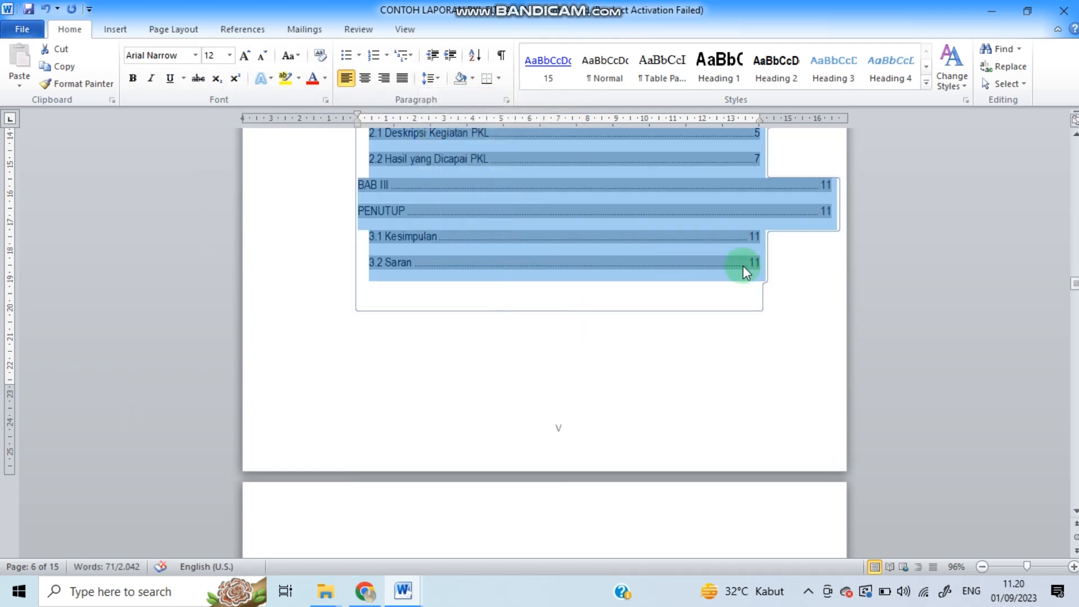
left_click_drag(1075, 284, 1073, 271)
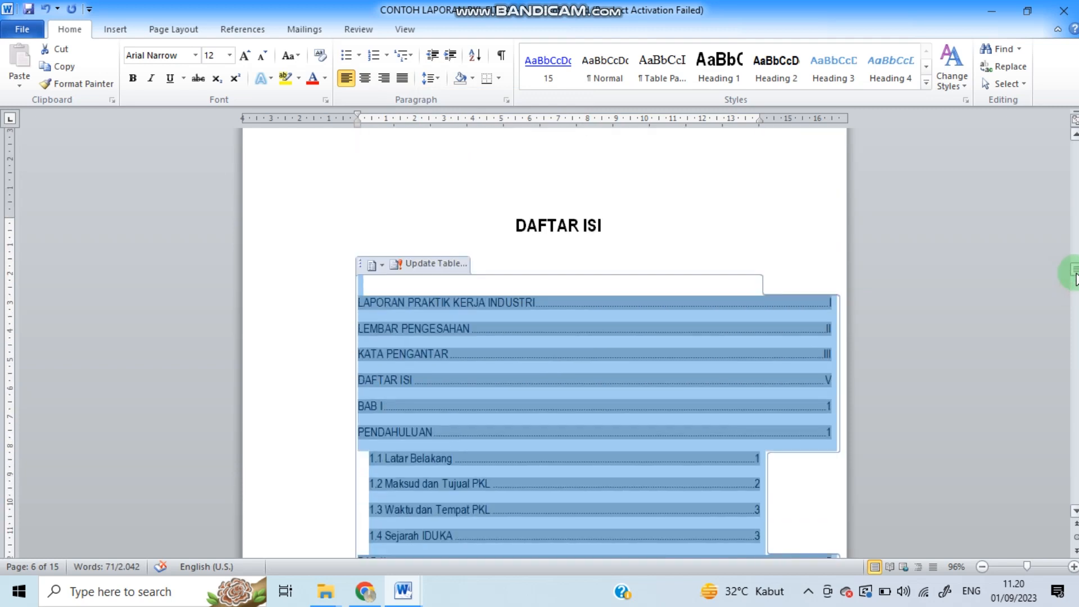
Move the right tab stop of the table of contents entries LAPORAN PRAKTIK KERJA INDUSTRI through PENDAHULUAN to the right indent at about 14 cm.
left_click(825, 309)
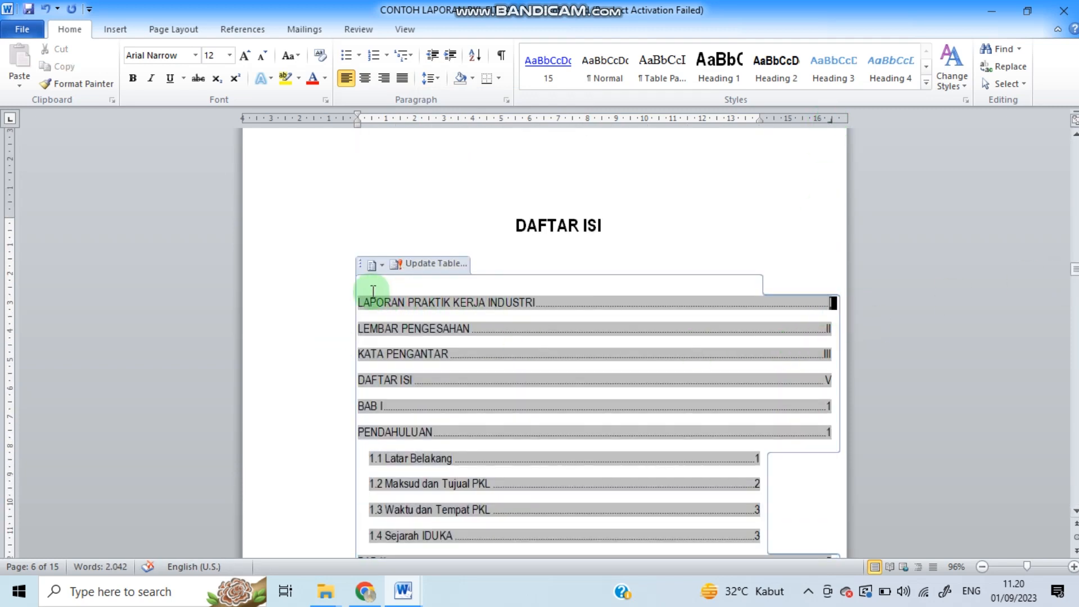
left_click_drag(372, 291, 765, 299)
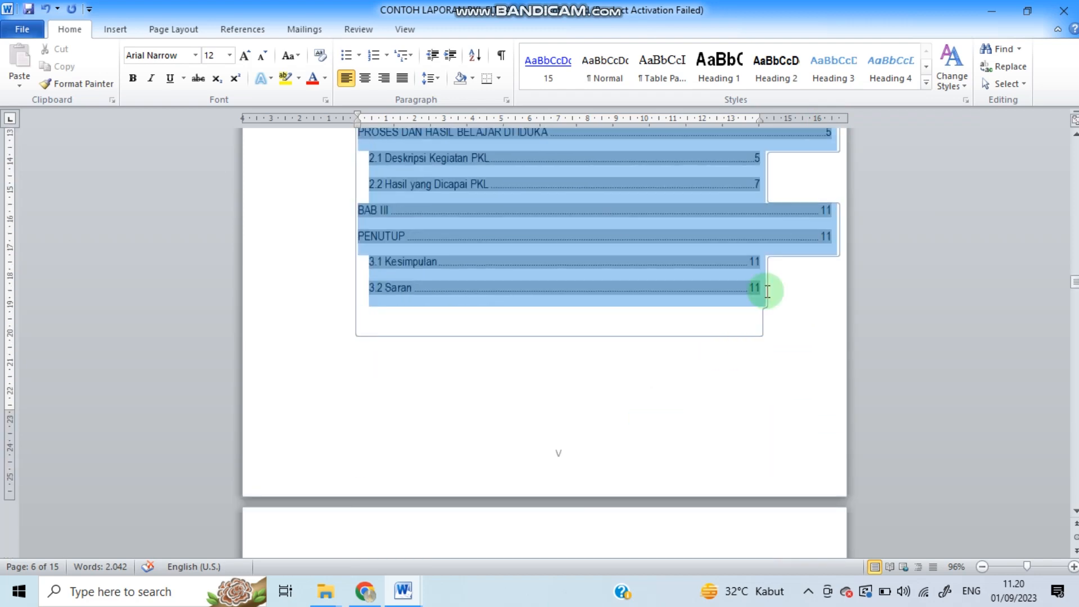
left_click_drag(1074, 274, 1075, 269)
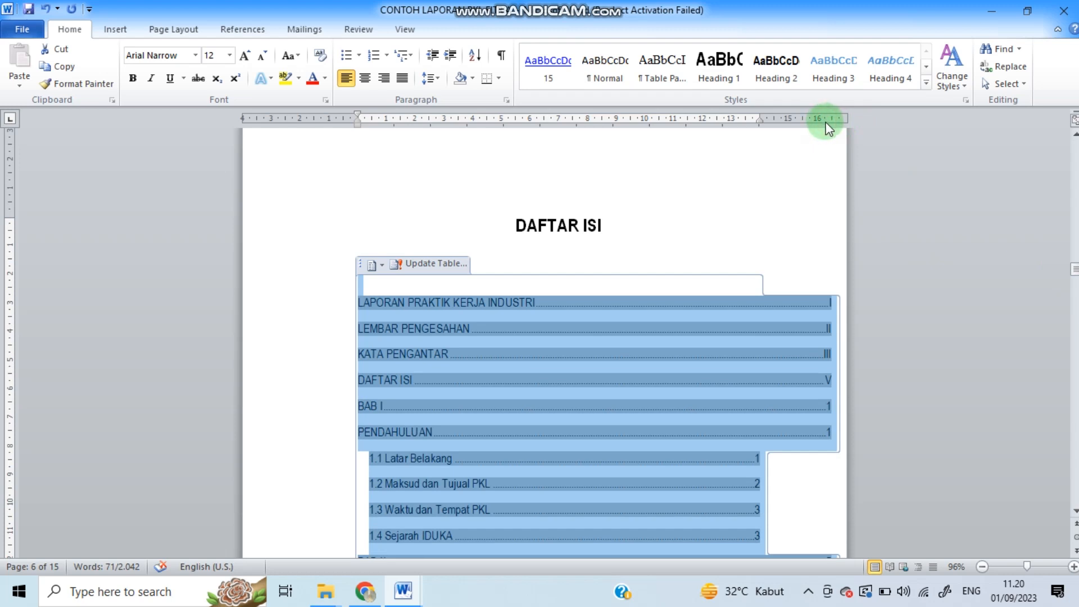
left_click(773, 347)
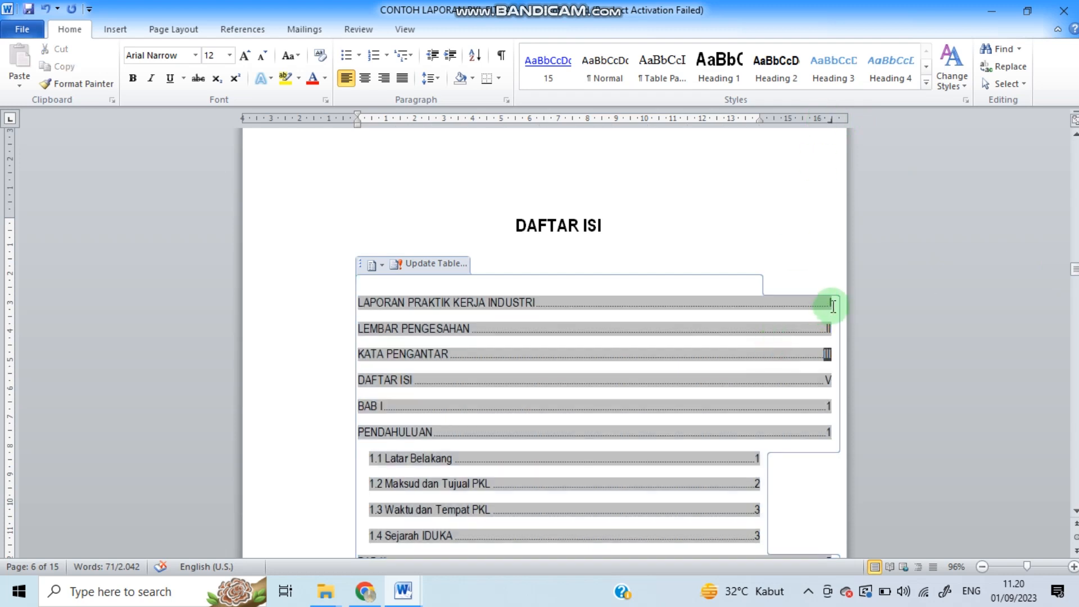
left_click_drag(357, 298, 742, 430)
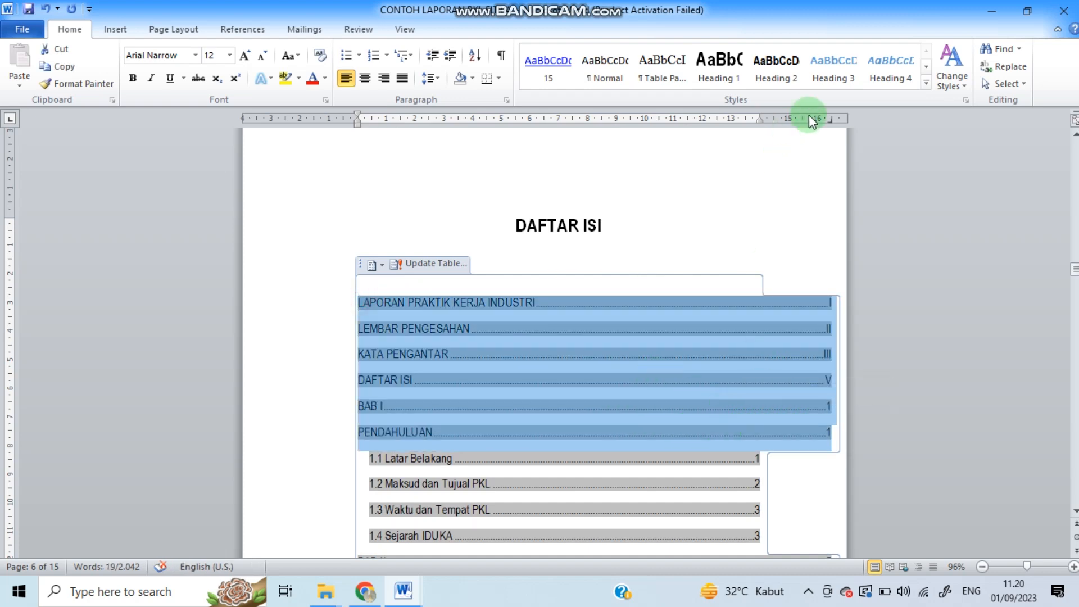
left_click_drag(832, 122, 760, 121)
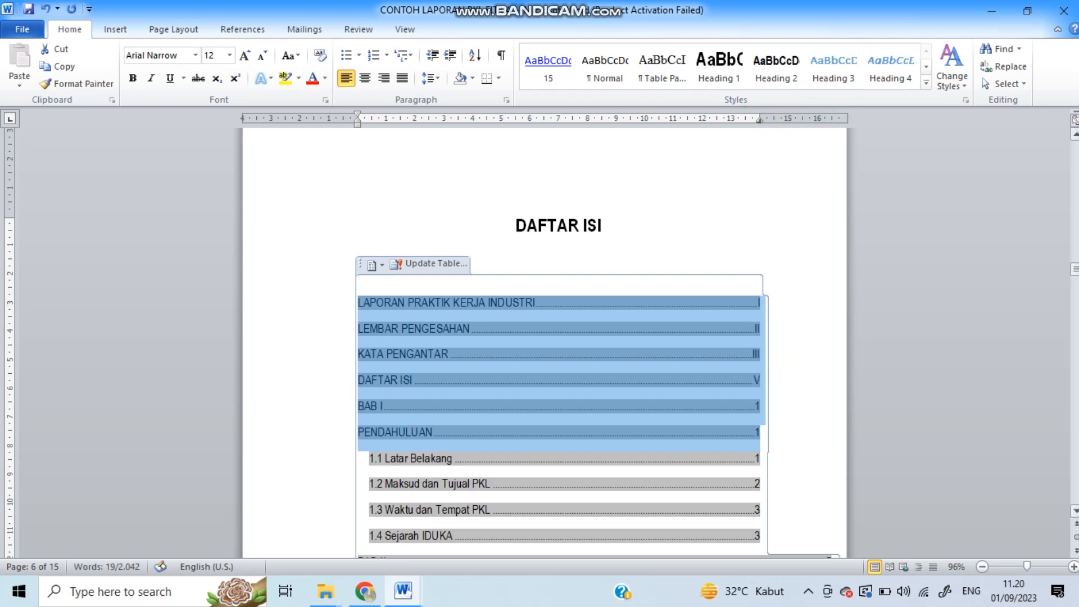
Move the right tab stops of the BAB II, PROSES DAN HASIL BELAJAR DI IDUKA, BAB III and PENUTUP entries to about 14 cm.
left_click_drag(1074, 268, 1074, 279)
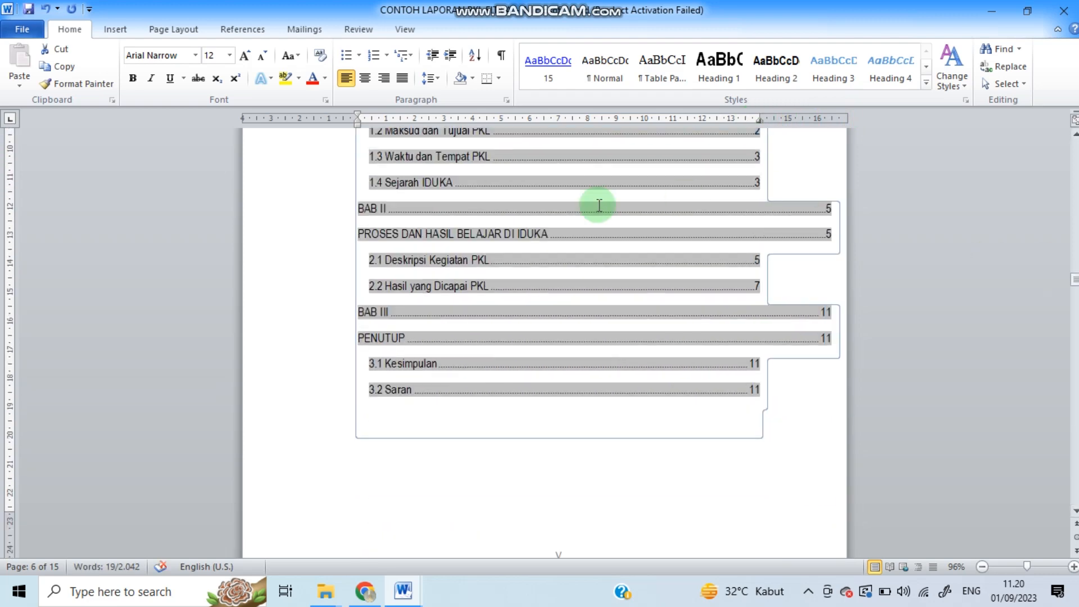
left_click_drag(361, 208, 722, 386)
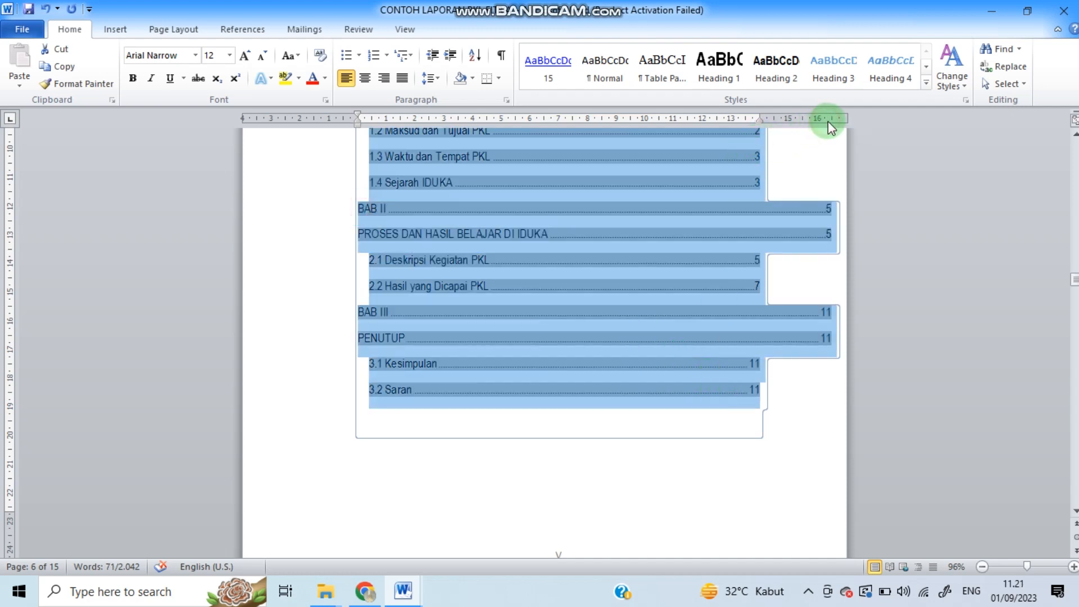
left_click(796, 234)
left_click_drag(837, 234, 801, 217)
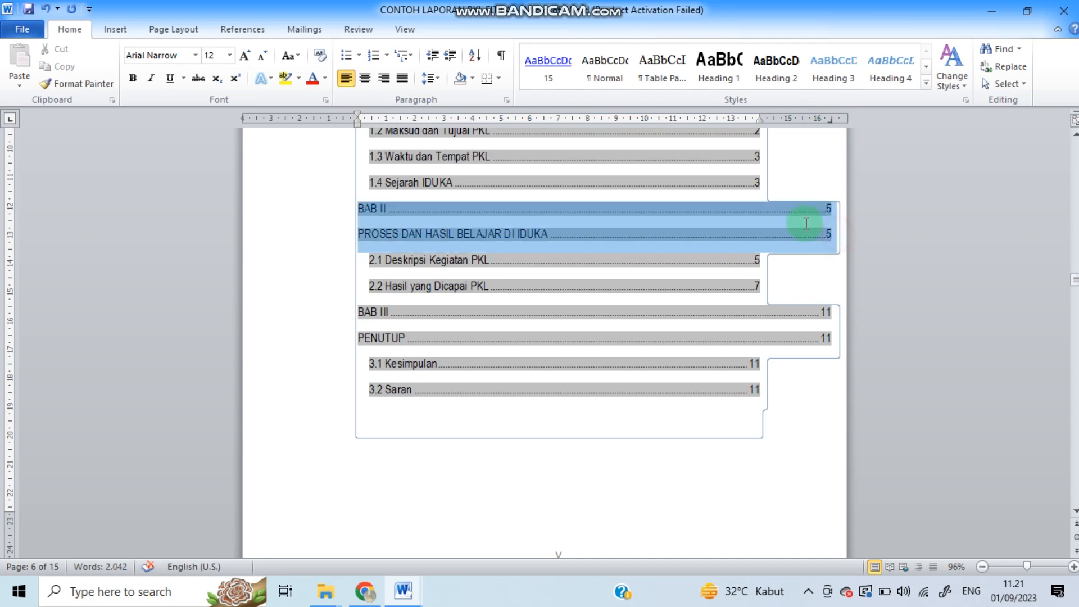
left_click_drag(832, 119, 760, 130)
left_click_drag(838, 344, 803, 313)
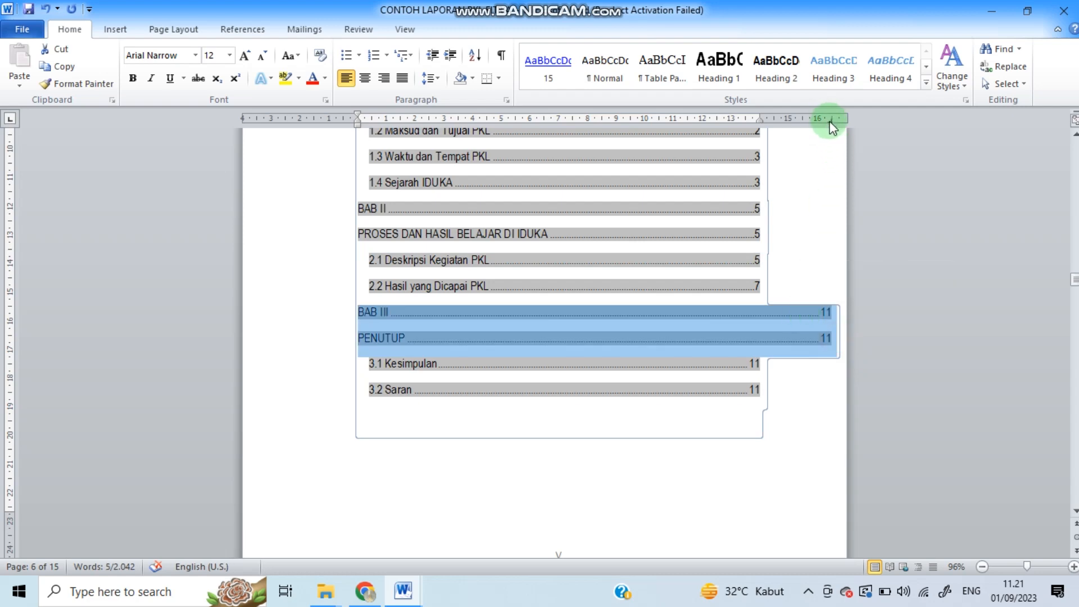
mouse_move(833, 127)
left_mouse_down()
mouse_move(766, 135)
mouse_move(761, 123)
left_mouse_up()
left_click(701, 390)
left_click(950, 434)
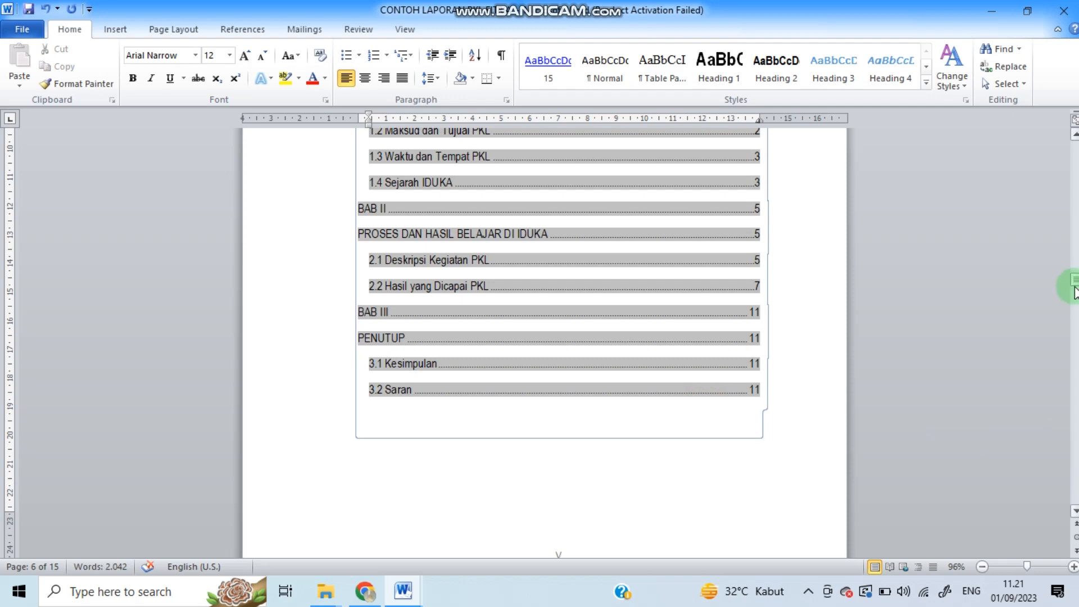
left_click_drag(1073, 290, 1072, 274)
left_click(684, 193)
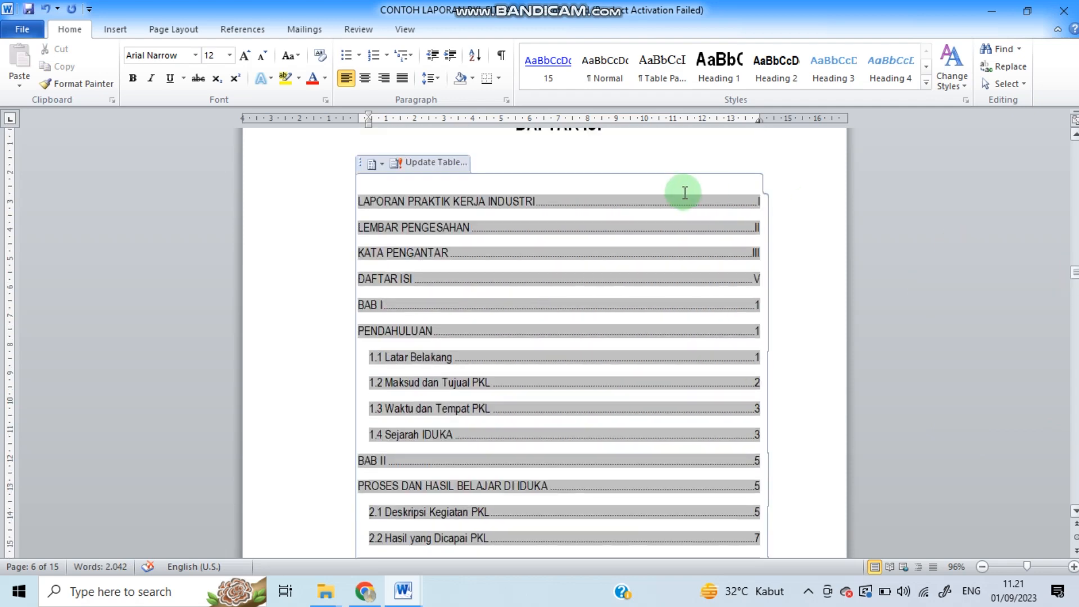
left_click(569, 178)
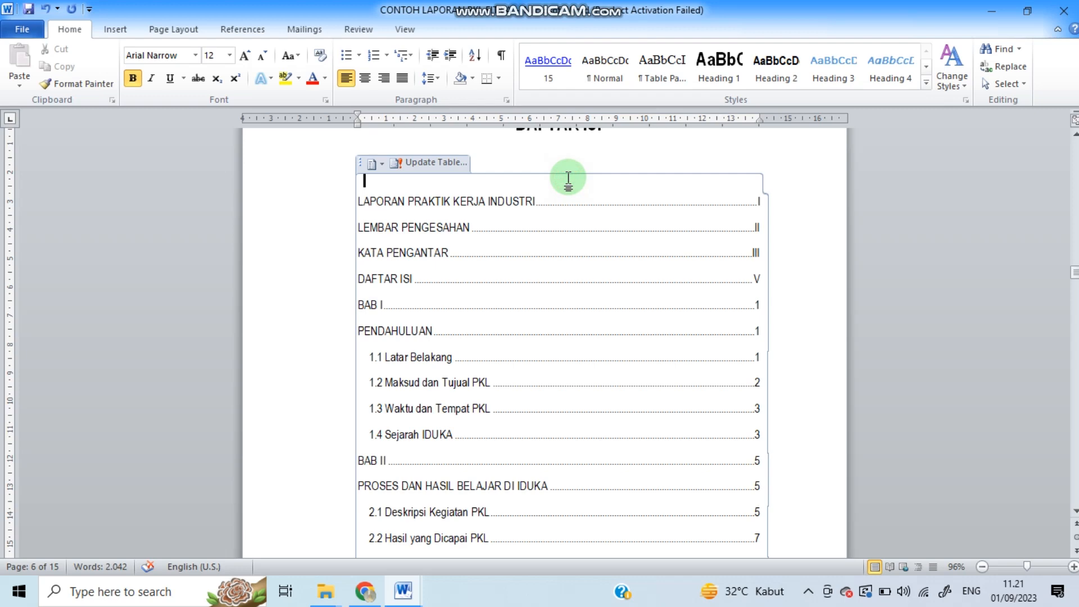
left_click(357, 201)
left_click_drag(464, 208, 758, 207)
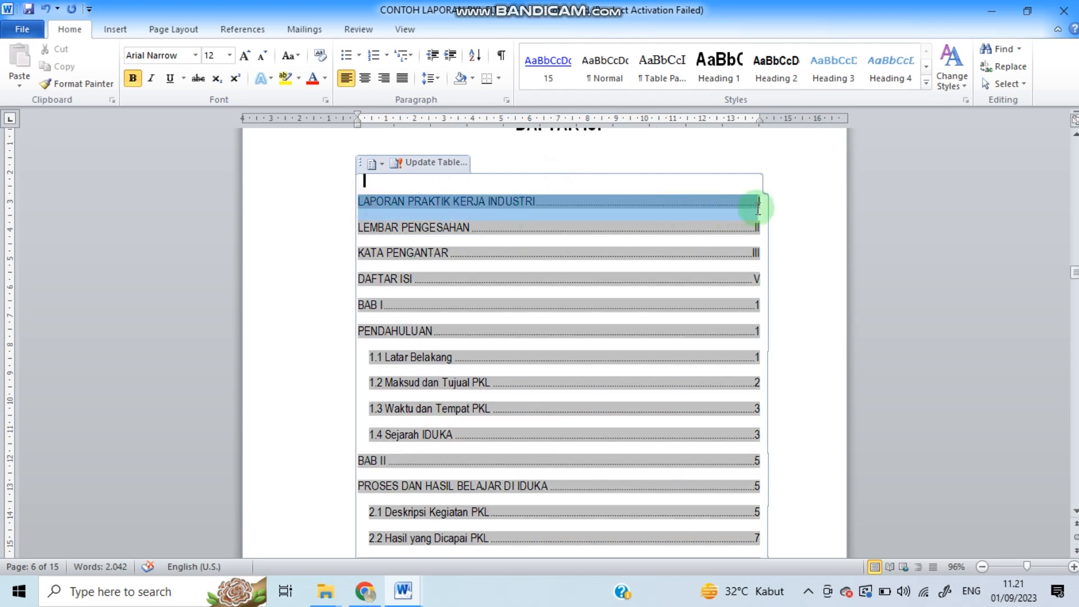
left_click(766, 228)
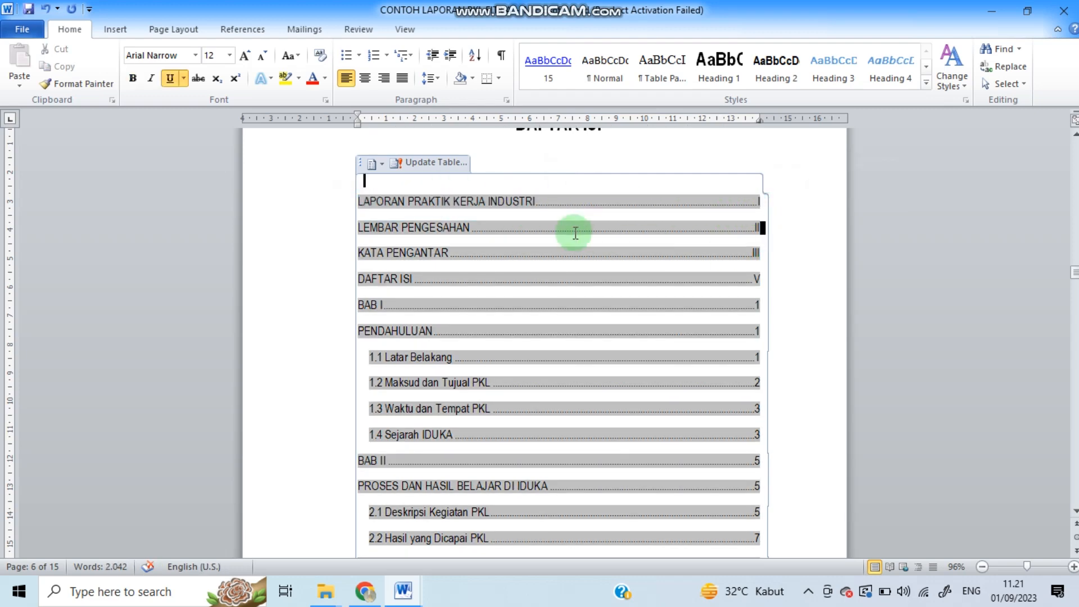
Apply the Normal style to the LAPORAN PRAKTIK KERJA INDUSTRI title on page 2 and centre it.
left_click_drag(1076, 272, 1075, 123)
left_click_drag(647, 263, 438, 247)
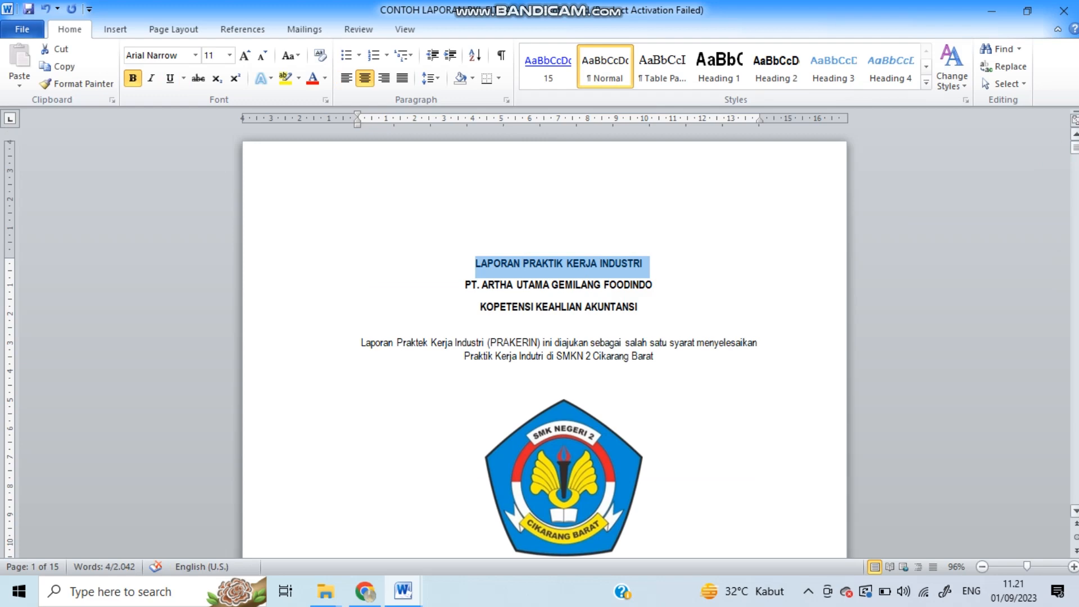
left_click_drag(1075, 148, 933, 188)
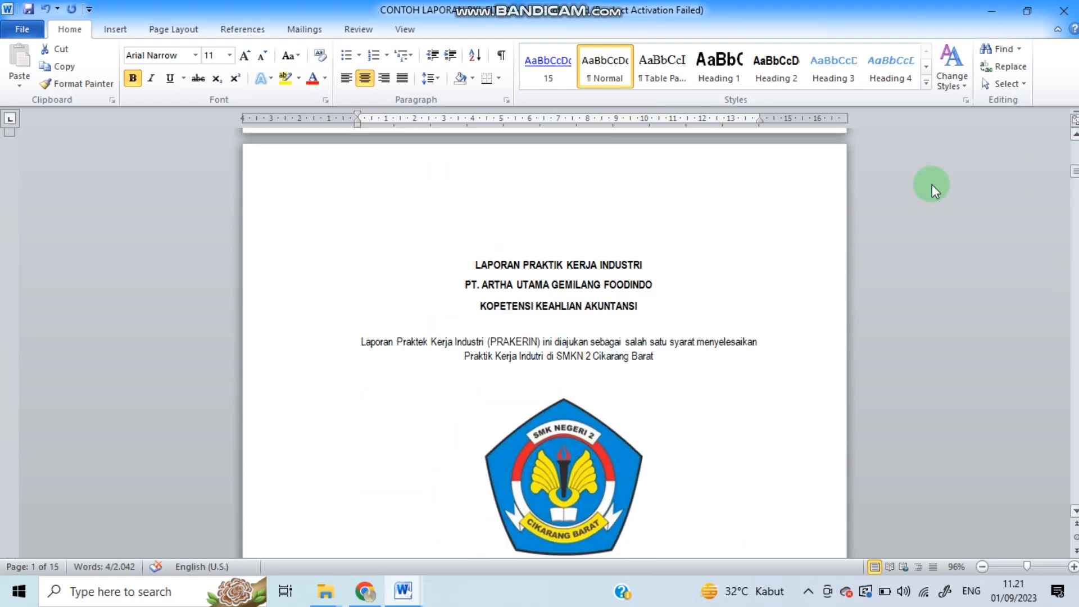
left_click_drag(657, 262, 476, 253)
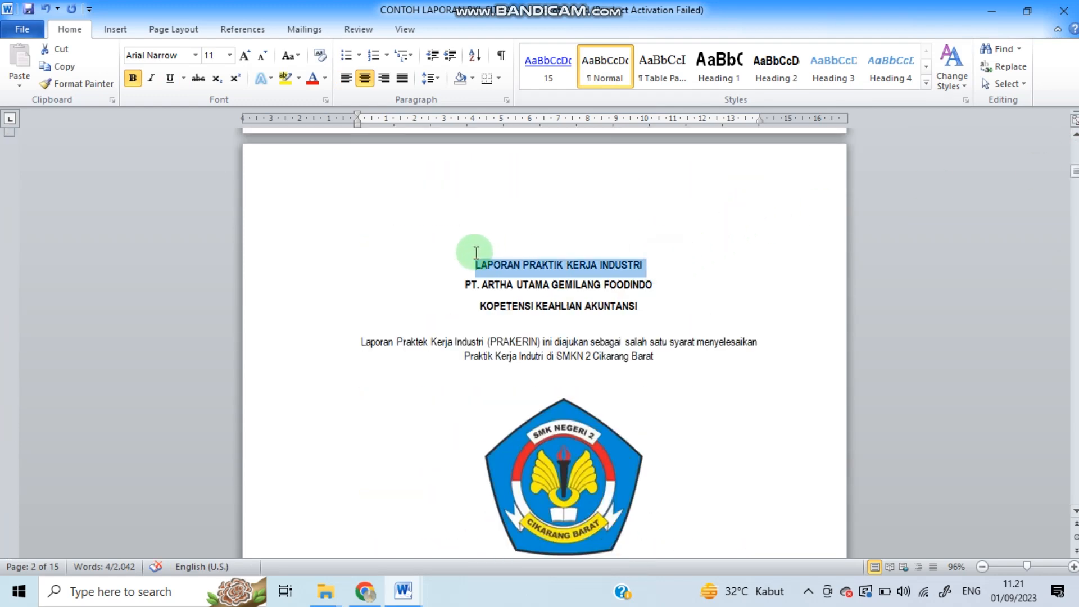
left_click(618, 56)
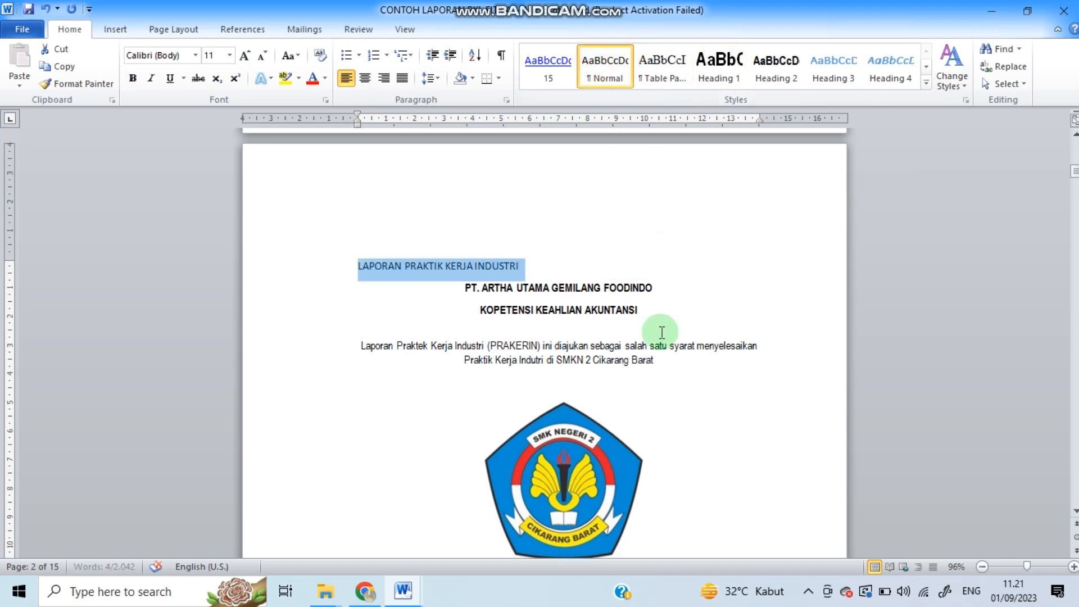
left_click(365, 78)
Zoom to 130% and compare the table of contents entries with the restyled LAPORAN PRAKTIK KERJA INDUSTRI title on page 2.
left_click_drag(1074, 176, 1075, 272)
left_click(598, 258)
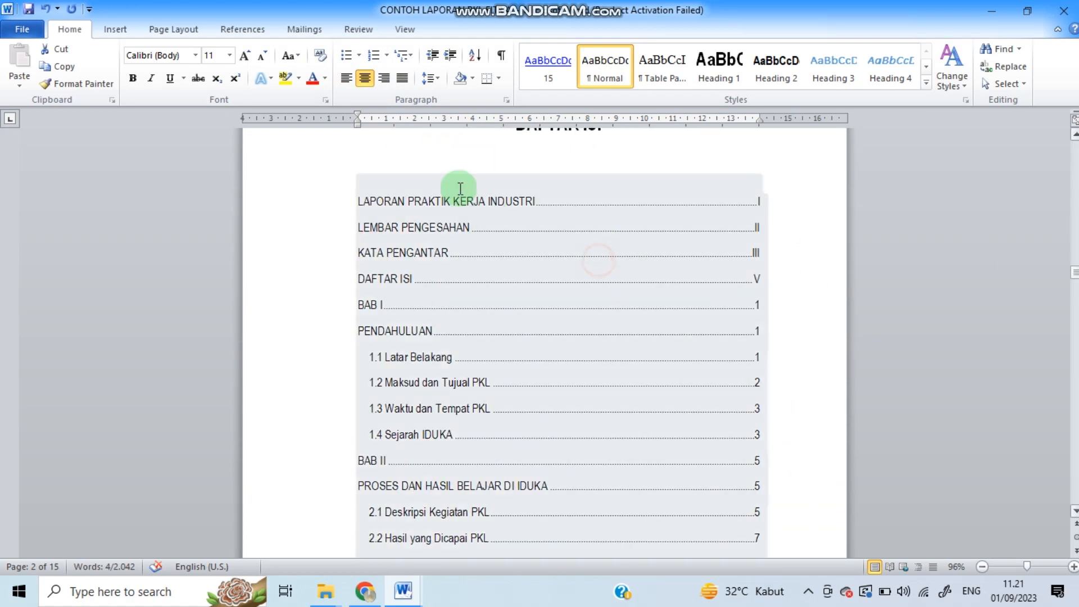
left_click(430, 173)
left_click(408, 184)
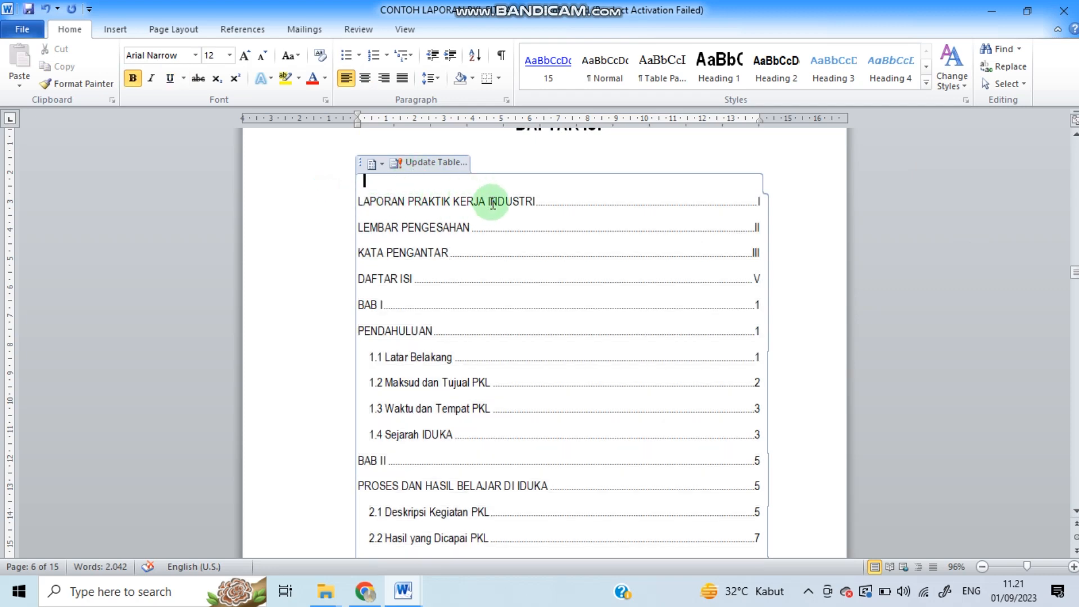
left_click(1073, 566)
left_click(1074, 566)
left_click(1074, 567)
left_click(1074, 567)
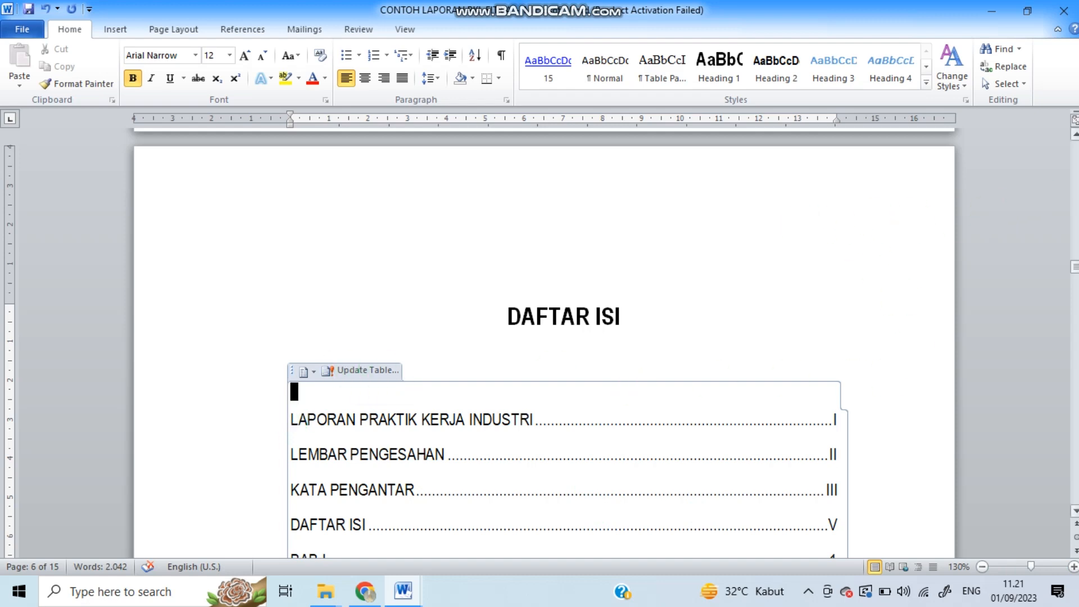
left_click_drag(1073, 262, 1075, 197)
left_click(570, 311)
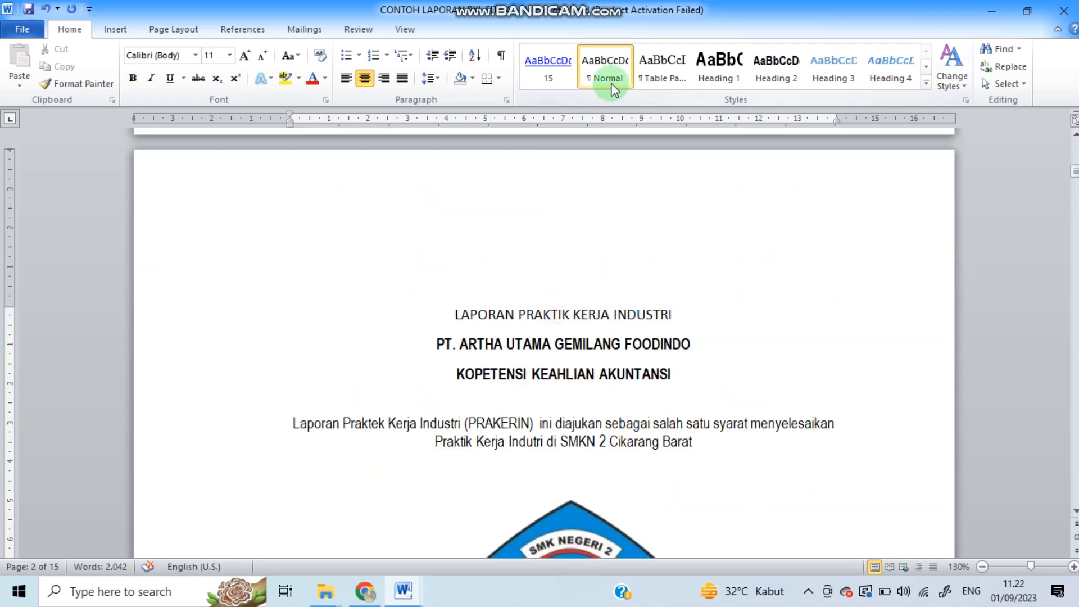
Update the entire table of contents under DAFTAR ISI.
left_click_drag(1075, 171, 1075, 265)
left_click(606, 391)
left_click(535, 325)
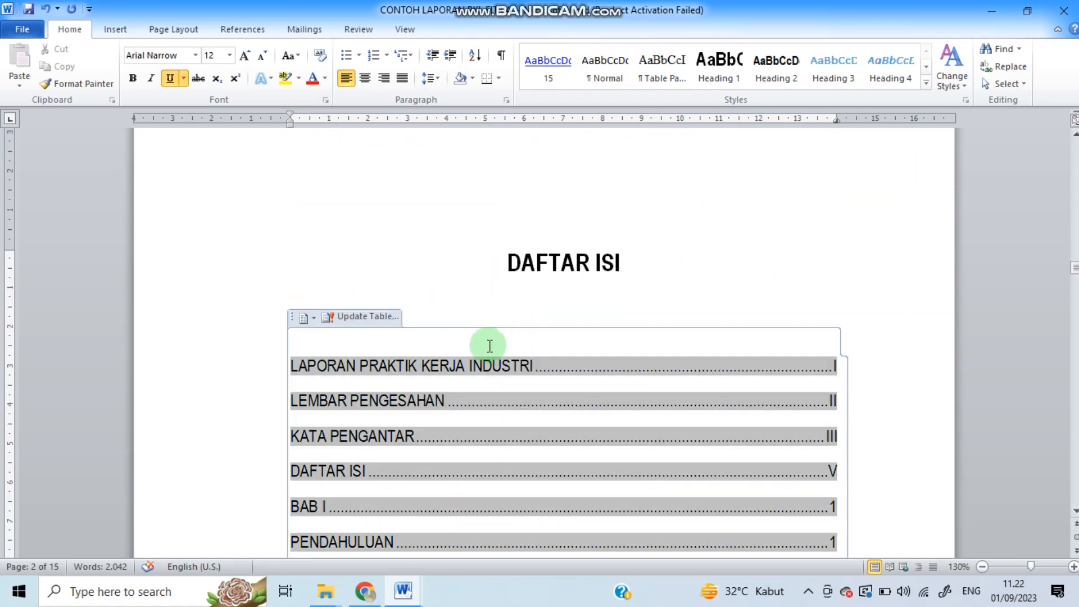
left_click(377, 317)
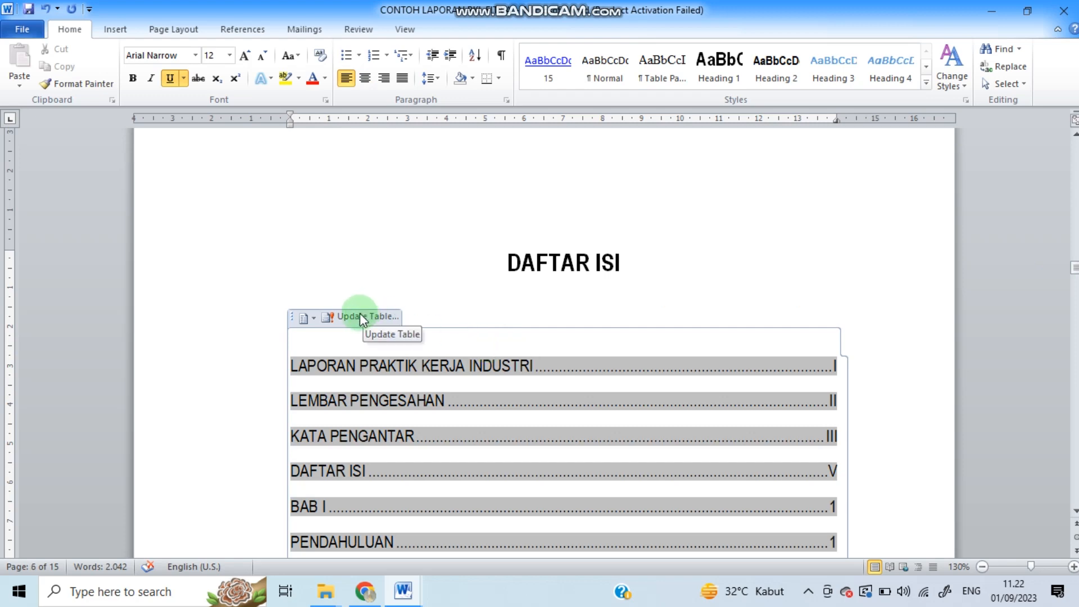
left_click(360, 317)
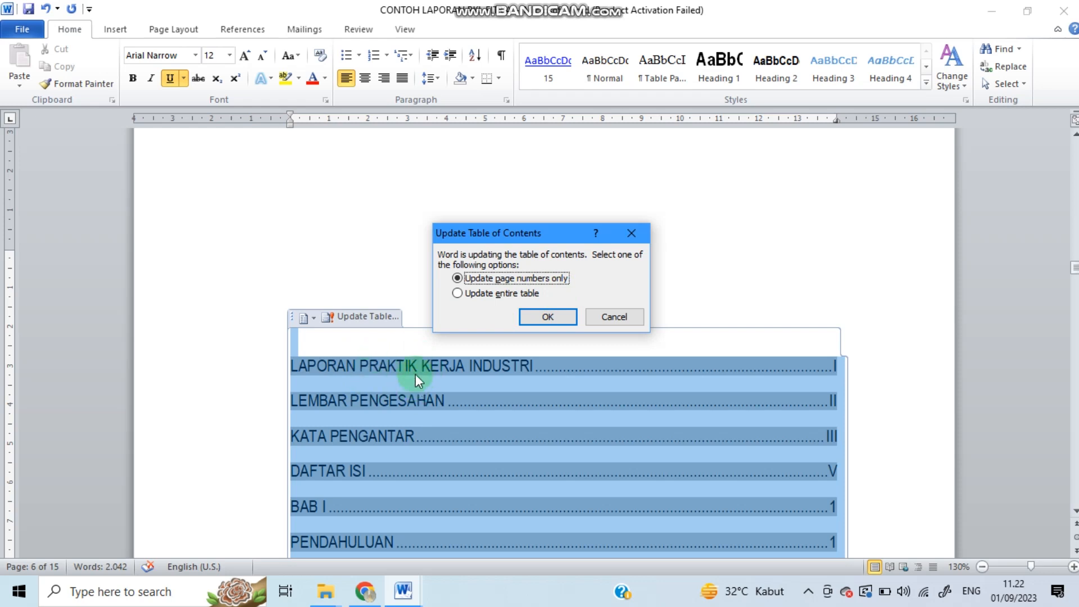
left_click(481, 295)
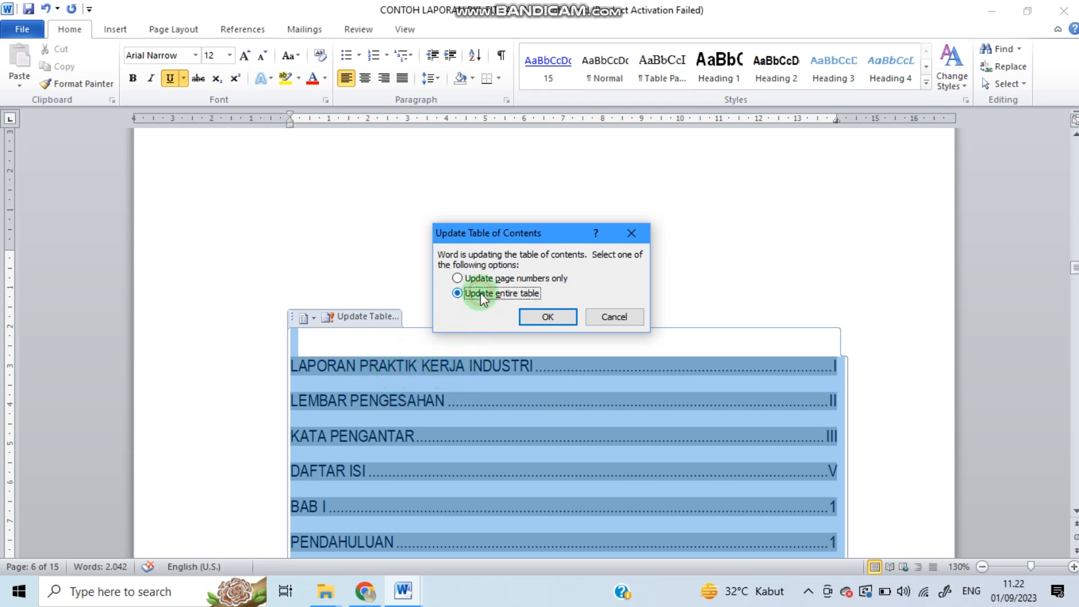
left_click(554, 317)
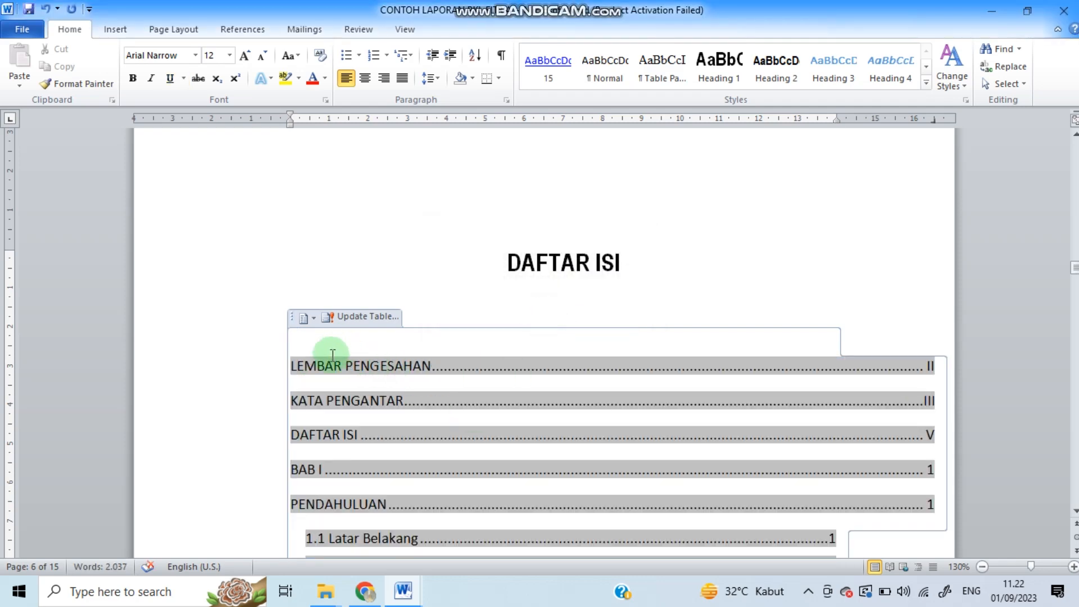
Select the table of contents entries from LEMBAR PENGESAHAN to PENDAHULUAN.
left_click_drag(292, 365, 891, 513)
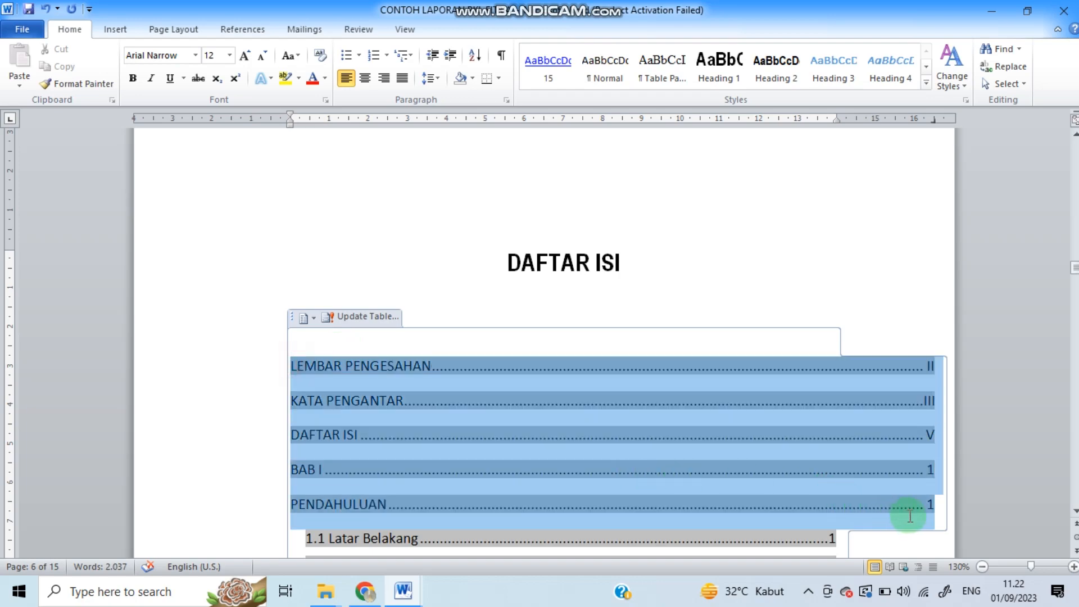